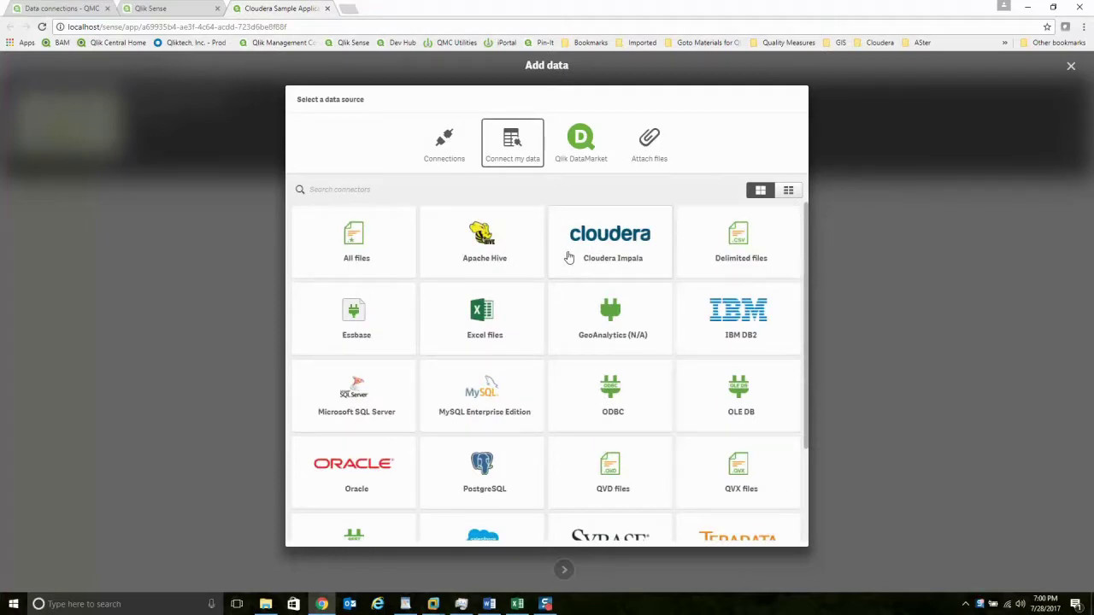
Step: Choose the Cloudera Impala connector as the data source and enter 192.168.161.129 as the host name
{"action": "scroll", "coordinate": [571, 264], "scroll_direction": "down", "scroll_amount": 2}
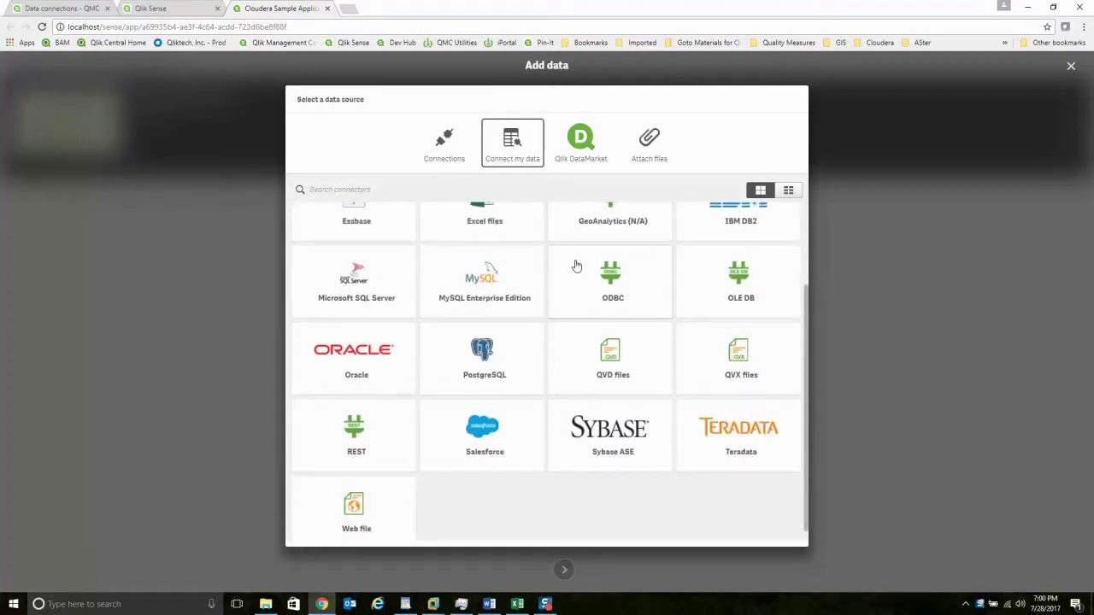
{"action": "scroll", "coordinate": [577, 267], "scroll_direction": "up", "scroll_amount": 2}
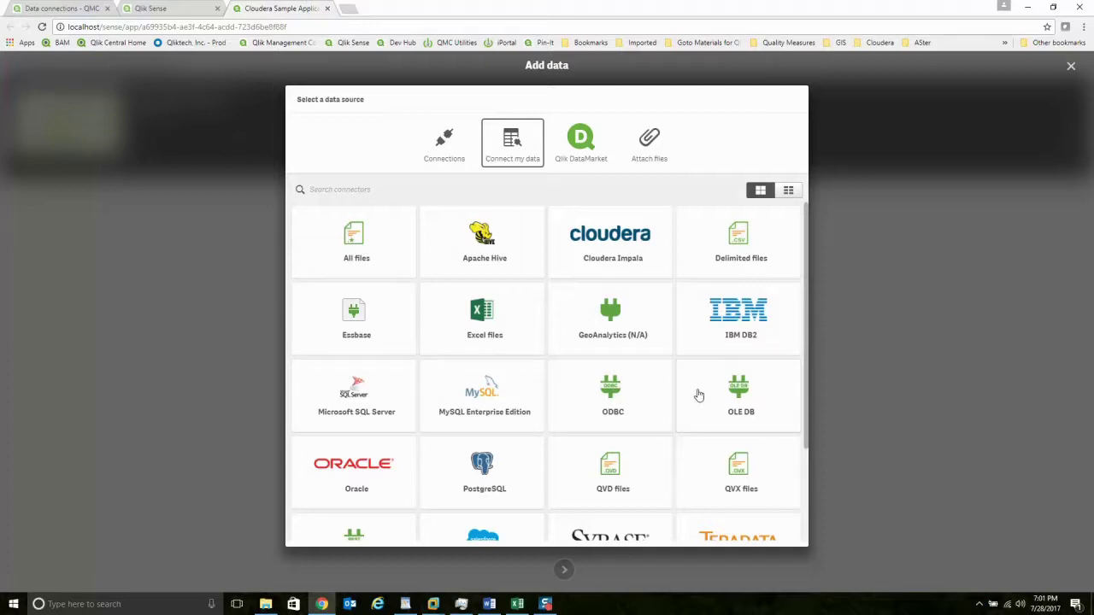
{"action": "left_click", "coordinate": [612, 254]}
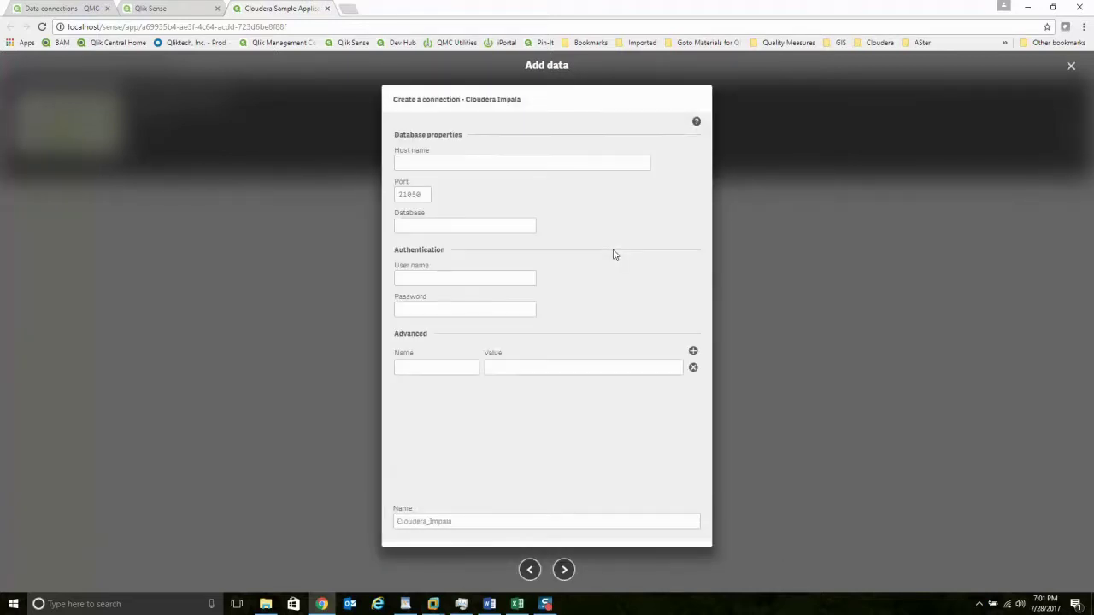
{"action": "right_click", "coordinate": [539, 163]}
{"action": "left_click", "coordinate": [567, 232]}
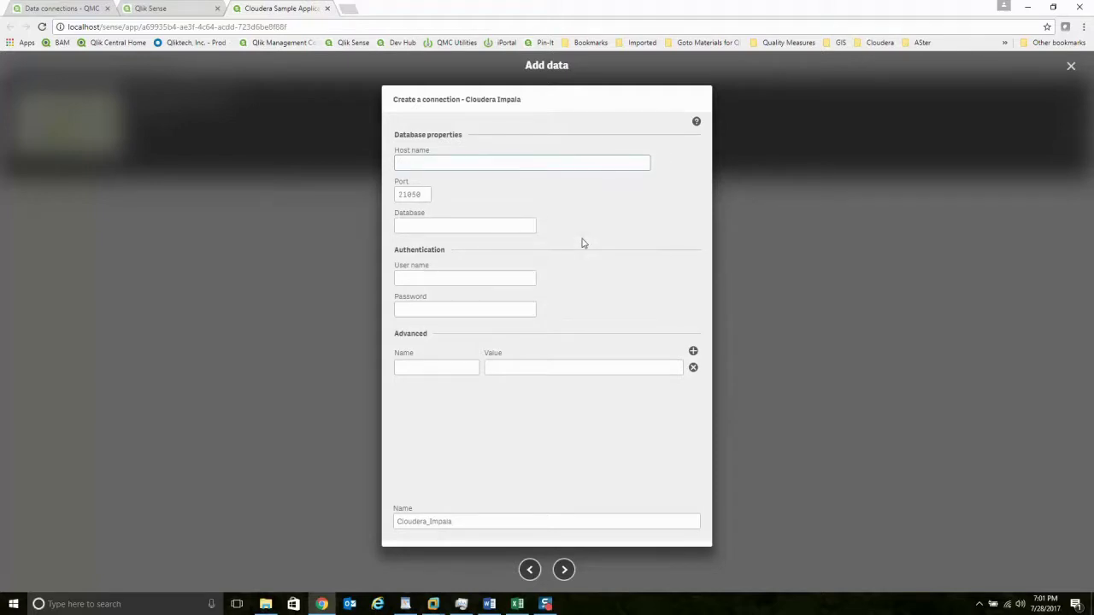
Step: Fill in the connection's authentication with the user name cloudera and the account password
{"action": "left_click", "coordinate": [484, 275]}
{"action": "type", "text": "cloudera"}
{"action": "key", "text": "Tab"}
{"action": "type", "text": "******ra"}
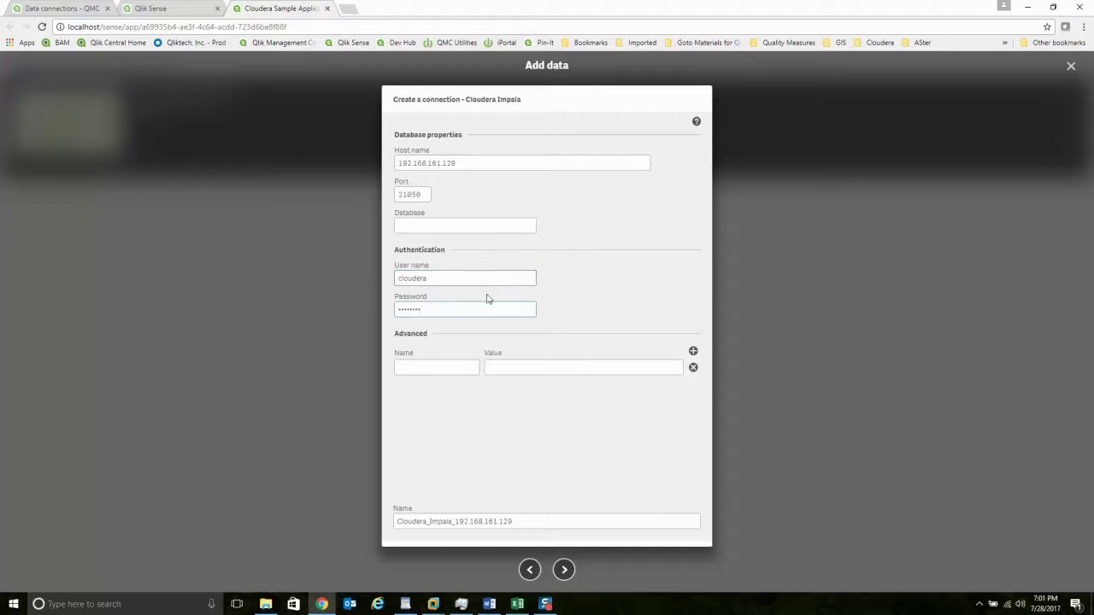
Step: Name the connection "Cloudera_Impala Native Impala to local vm" and create it
{"action": "left_click", "coordinate": [565, 523]}
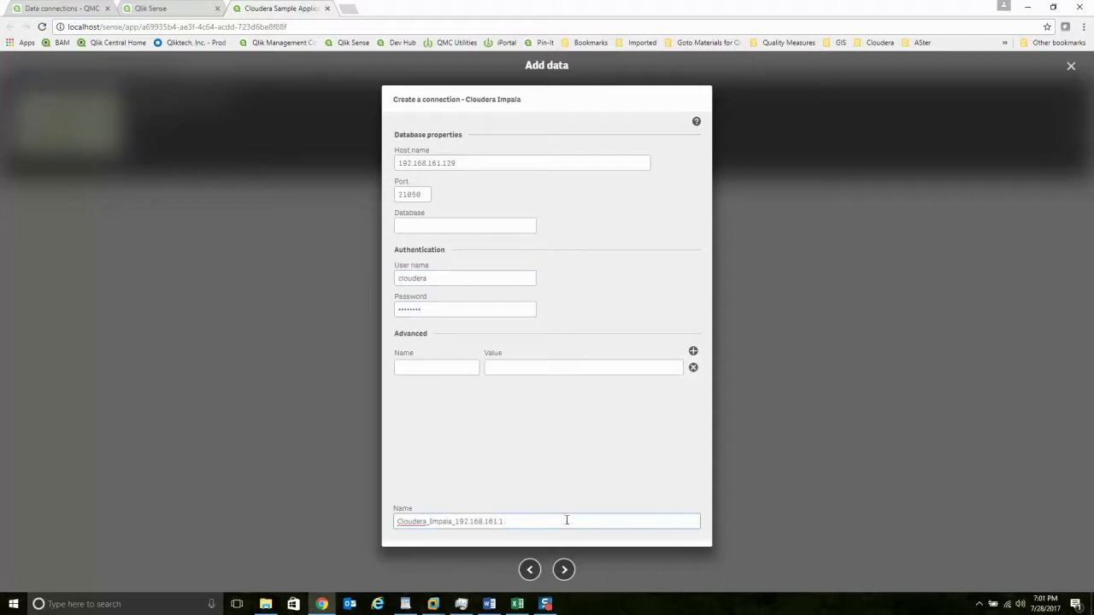
{"action": "key", "text": "BackSpace"}
{"action": "key", "text": "BackSpace"}
{"action": "key", "text": "BackSpace"}
{"action": "key", "text": "BackSpace"}
{"action": "key", "text": "BackSpace"}
{"action": "key", "text": "BackSpace"}
{"action": "key", "text": "BackSpace"}
{"action": "key", "text": "BackSpace"}
{"action": "type", "text": "Native Impala to local vm"}
{"action": "left_click", "coordinate": [564, 569]}
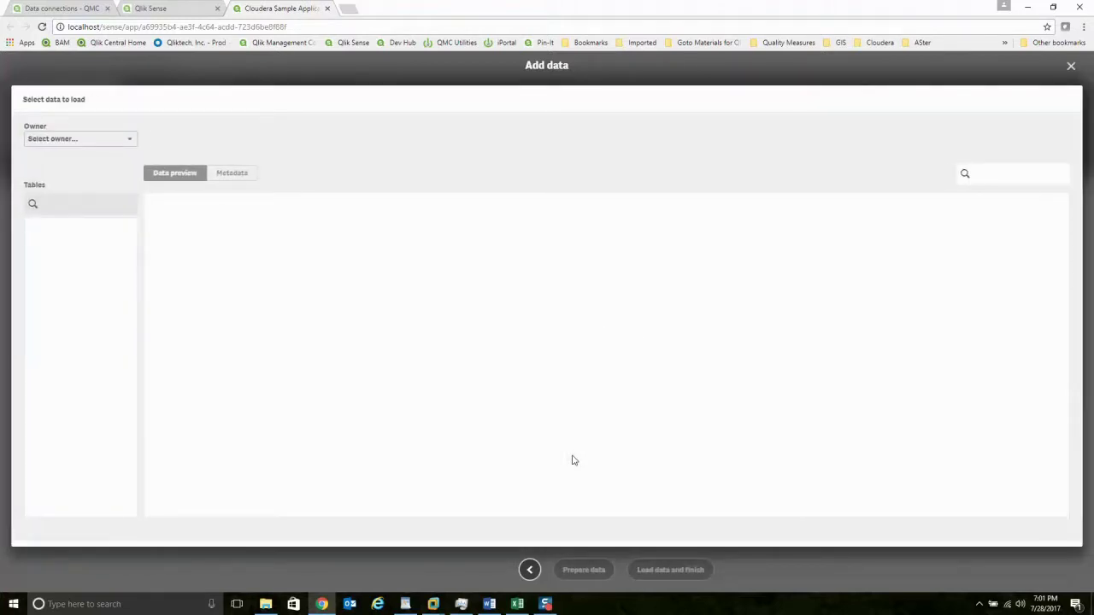
Step: Examine the tables available under the tpcds and quality owners
{"action": "left_click", "coordinate": [128, 140]}
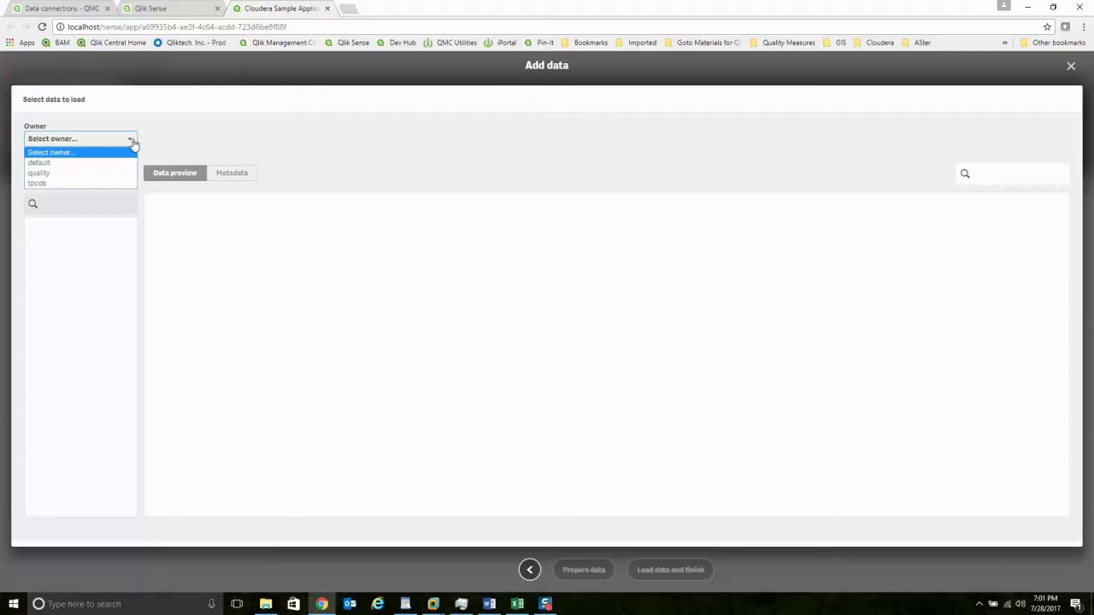
{"action": "left_click", "coordinate": [64, 183]}
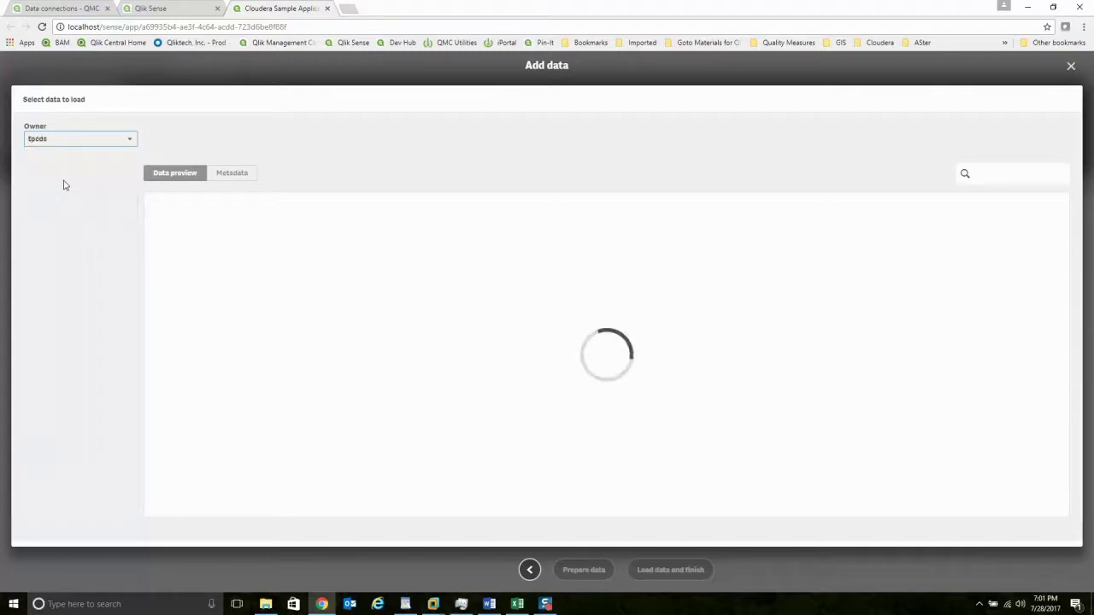
{"action": "left_click", "coordinate": [134, 142]}
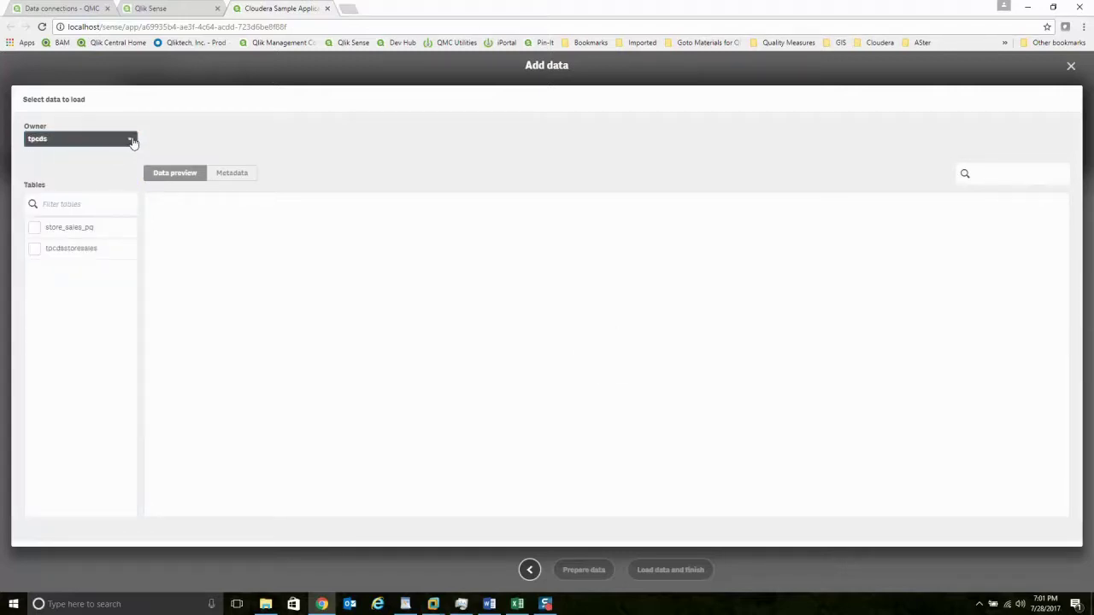
{"action": "left_click", "coordinate": [90, 173]}
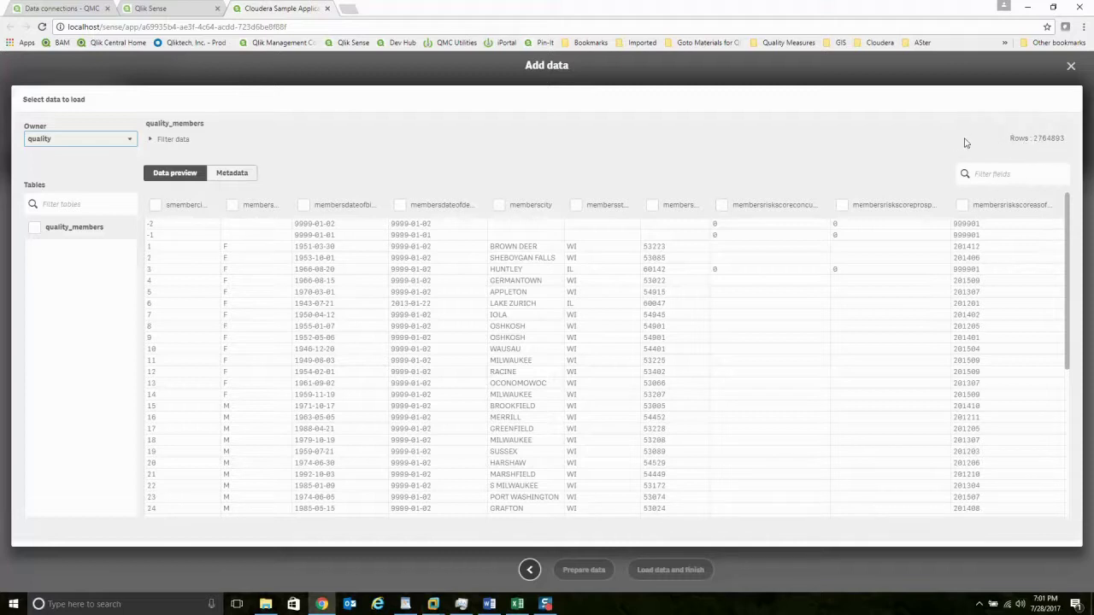
Step: Load all fields of the default owner's sample_08 table into the app, and decline saving the password in the browser
{"action": "left_click", "coordinate": [122, 142]}
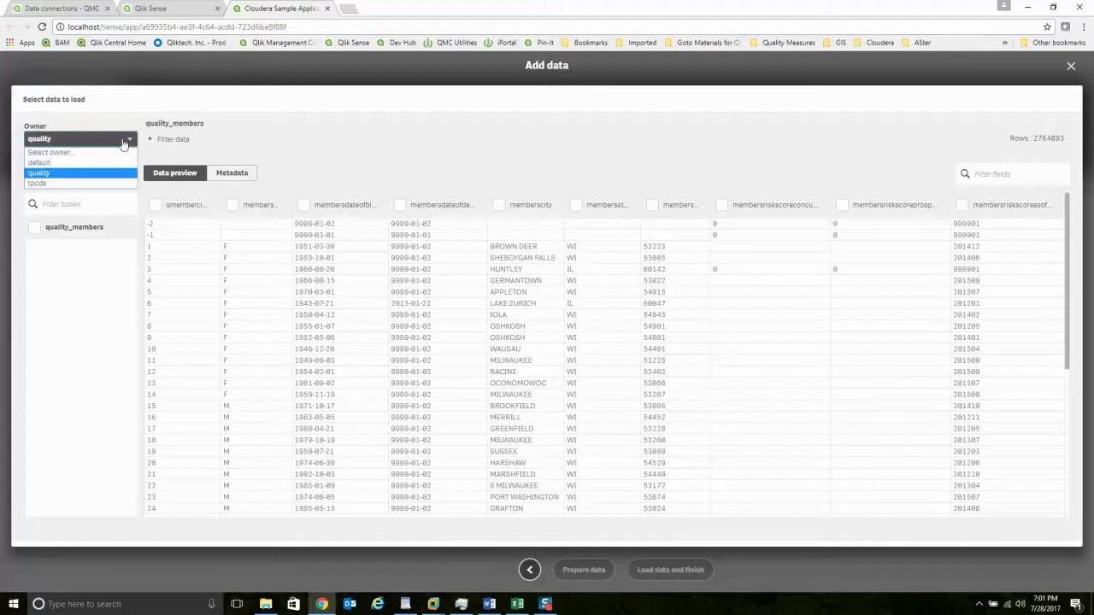
{"action": "left_click", "coordinate": [90, 164]}
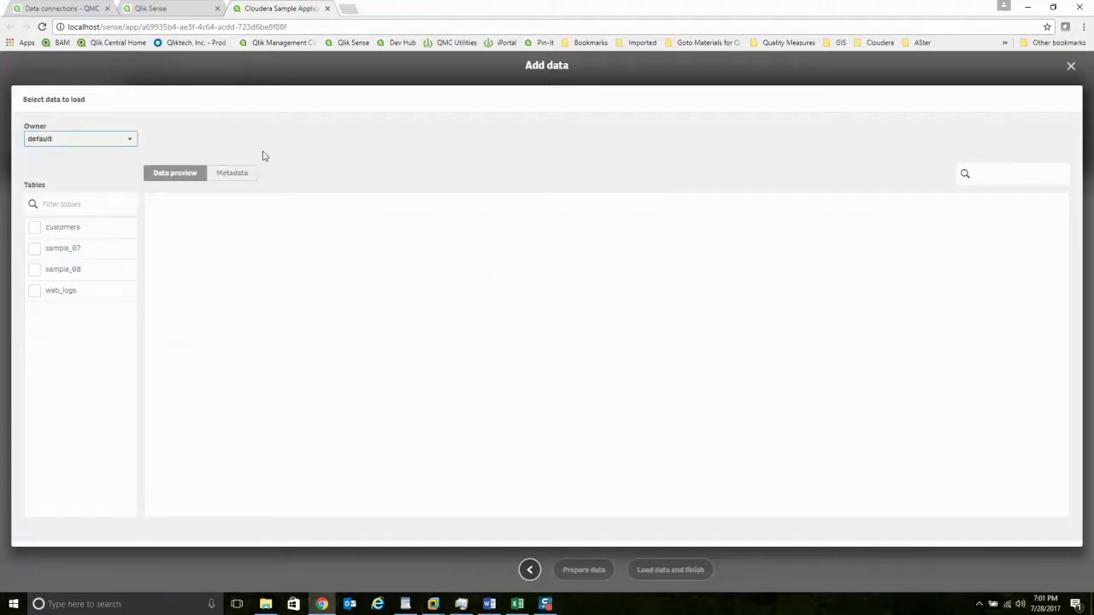
{"action": "left_click", "coordinate": [34, 269]}
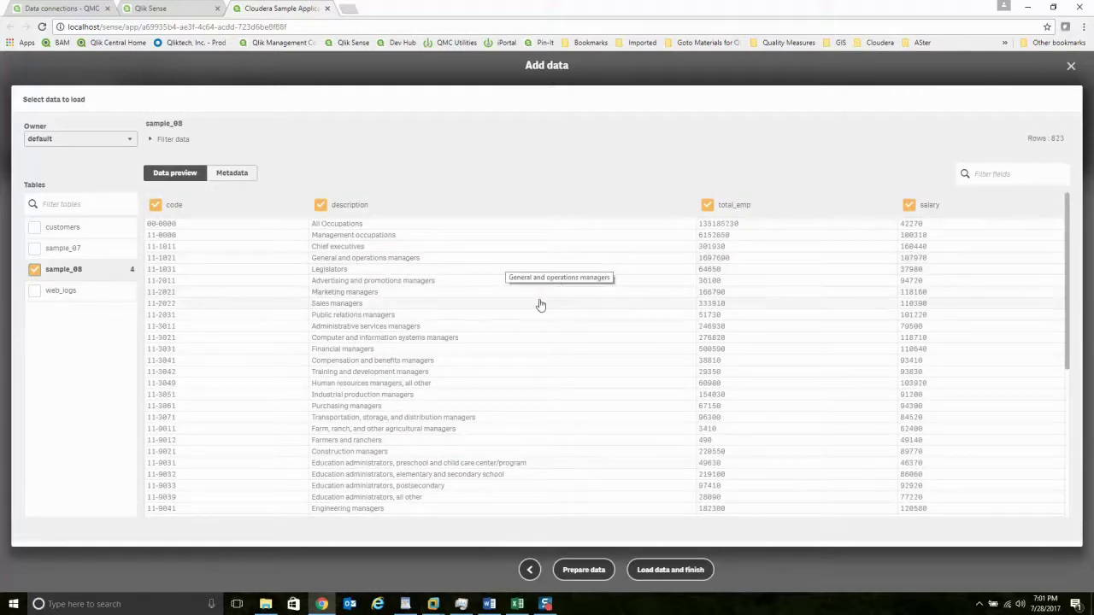
{"action": "left_click", "coordinate": [690, 571]}
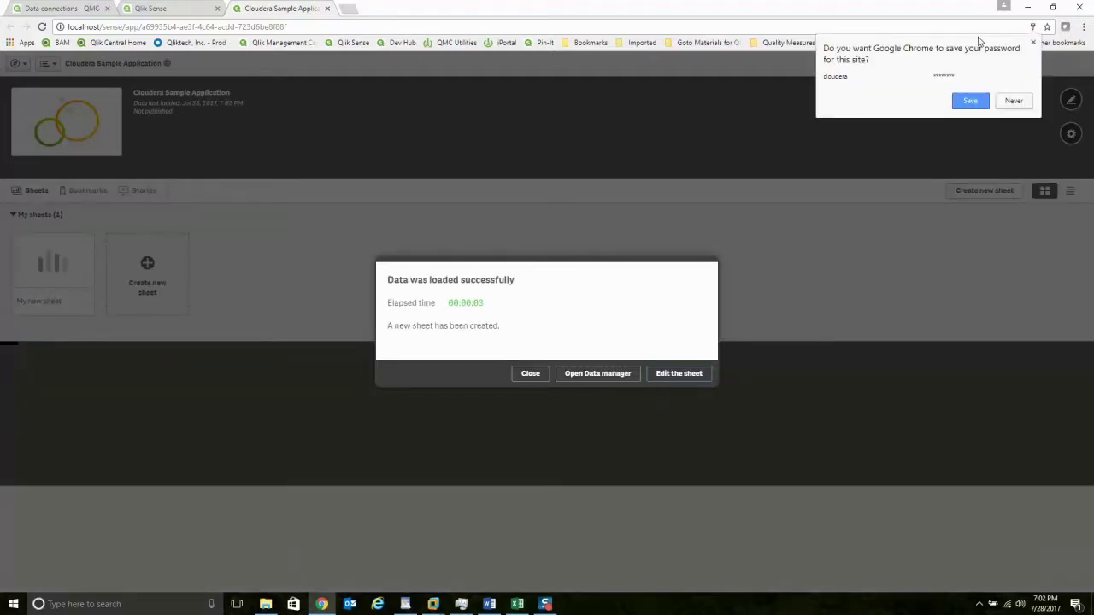
{"action": "left_click", "coordinate": [1017, 101]}
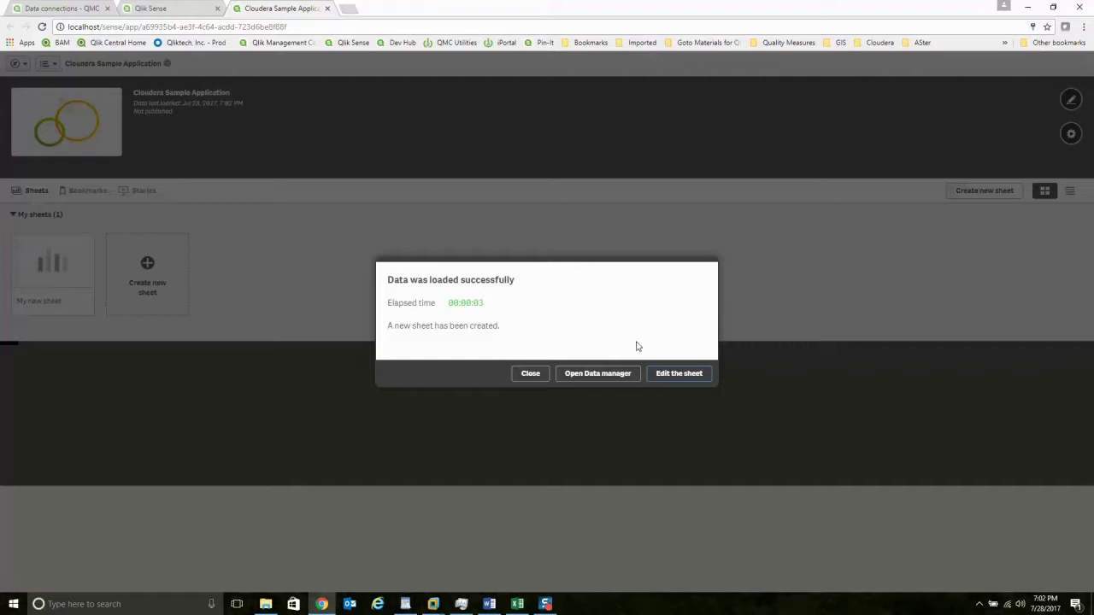
Step: Open the new sheet for editing and place the code, description and salary fields side by side on it
{"action": "left_click", "coordinate": [667, 377]}
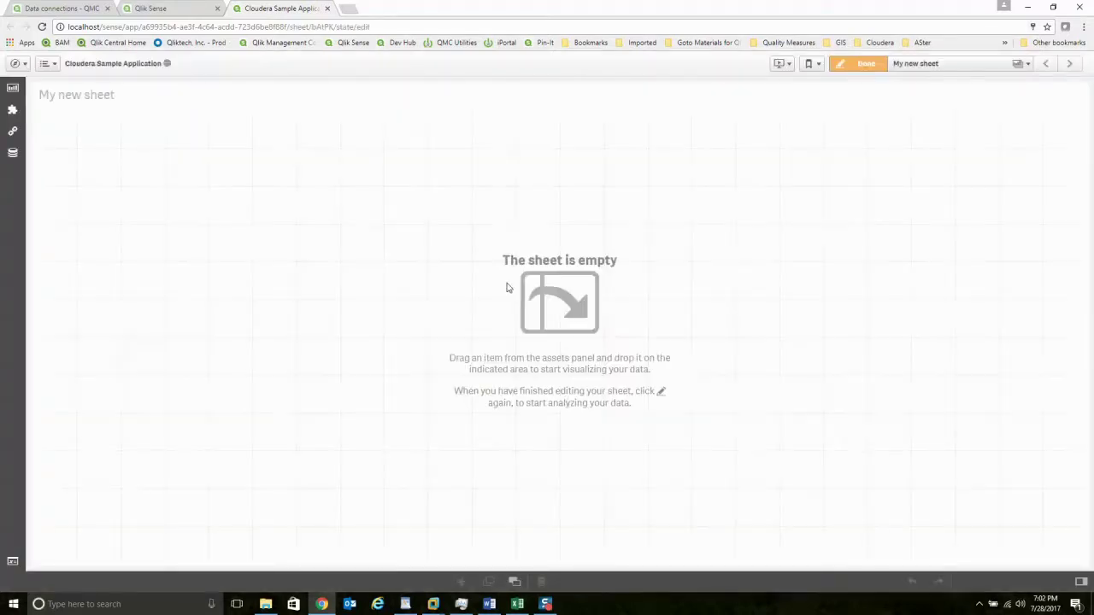
{"action": "left_click", "coordinate": [12, 152]}
{"action": "left_click_drag", "start_coordinate": [69, 183], "coordinate": [196, 203]}
{"action": "left_click_drag", "start_coordinate": [74, 198], "coordinate": [621, 259]}
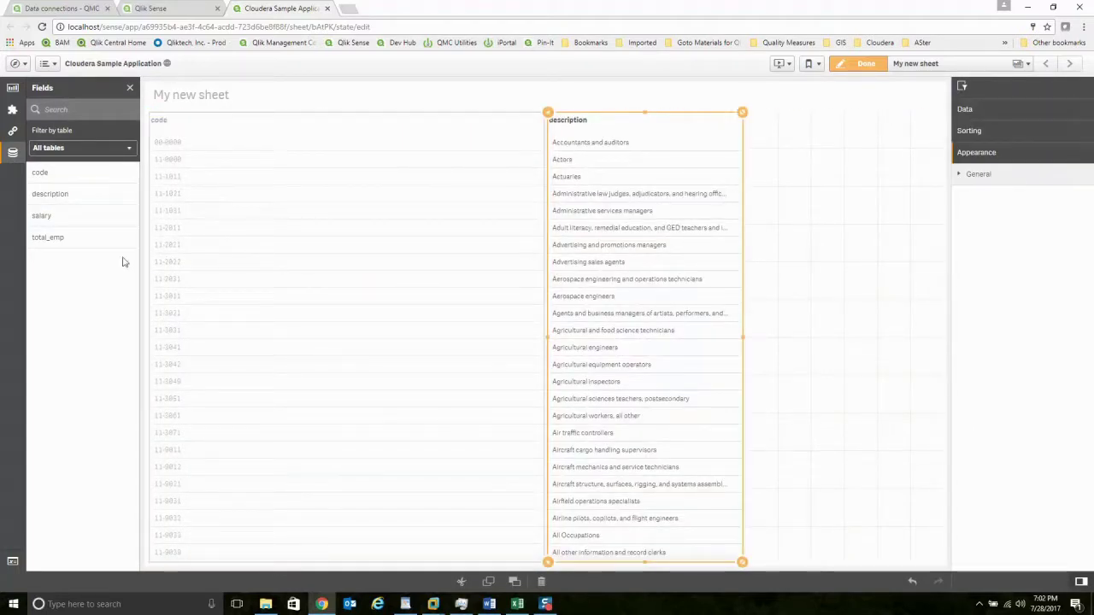
{"action": "left_click_drag", "start_coordinate": [50, 216], "coordinate": [841, 256]}
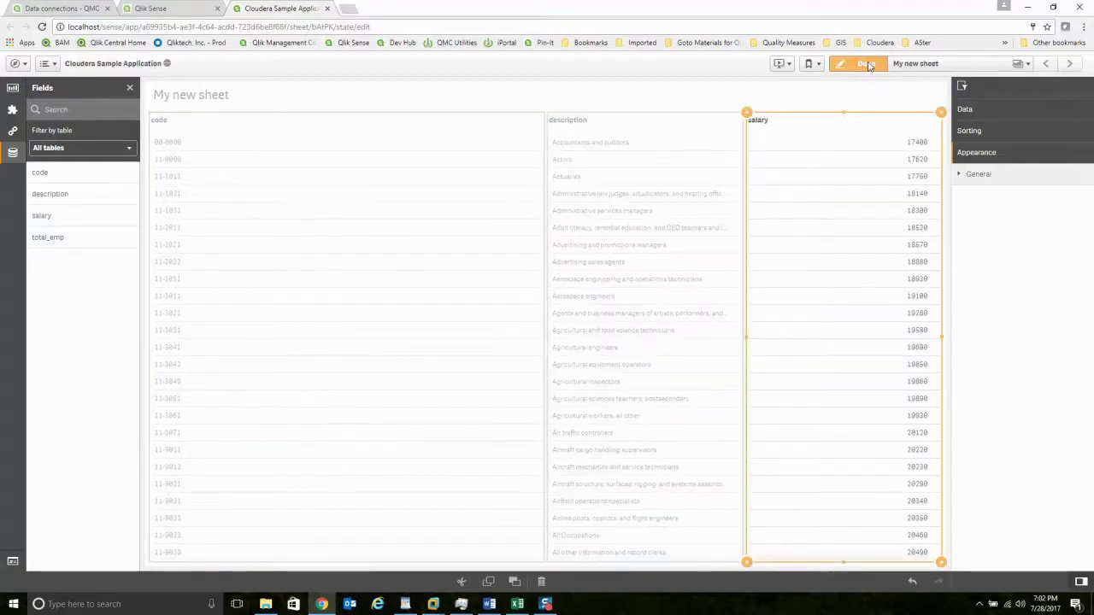
Step: Finish editing and try selecting Administrative services managers, Advertising and promotions managers and Aerospace engineers, cancel, then try code 11-3031 and cancel
{"action": "left_click", "coordinate": [866, 63]}
{"action": "left_click", "coordinate": [613, 225]}
{"action": "left_click", "coordinate": [625, 261]}
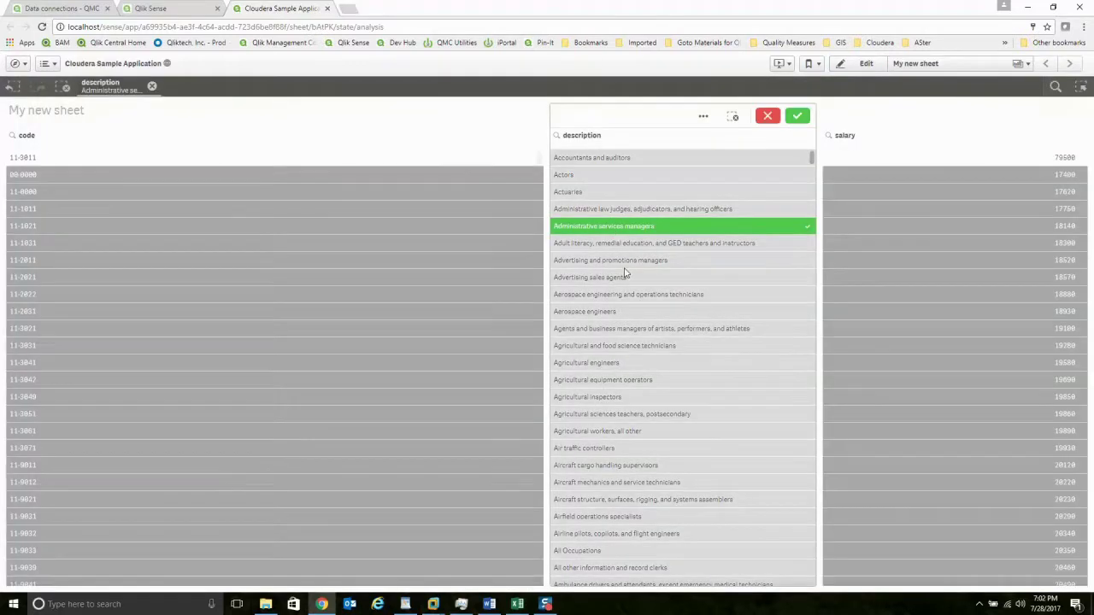
{"action": "left_click", "coordinate": [635, 311]}
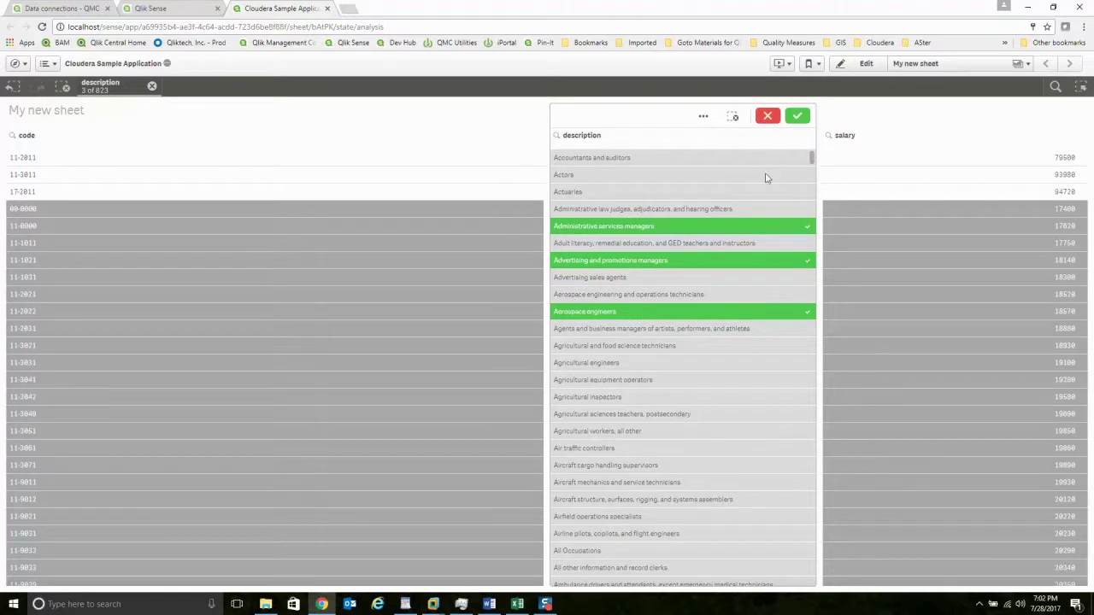
{"action": "left_click", "coordinate": [768, 119]}
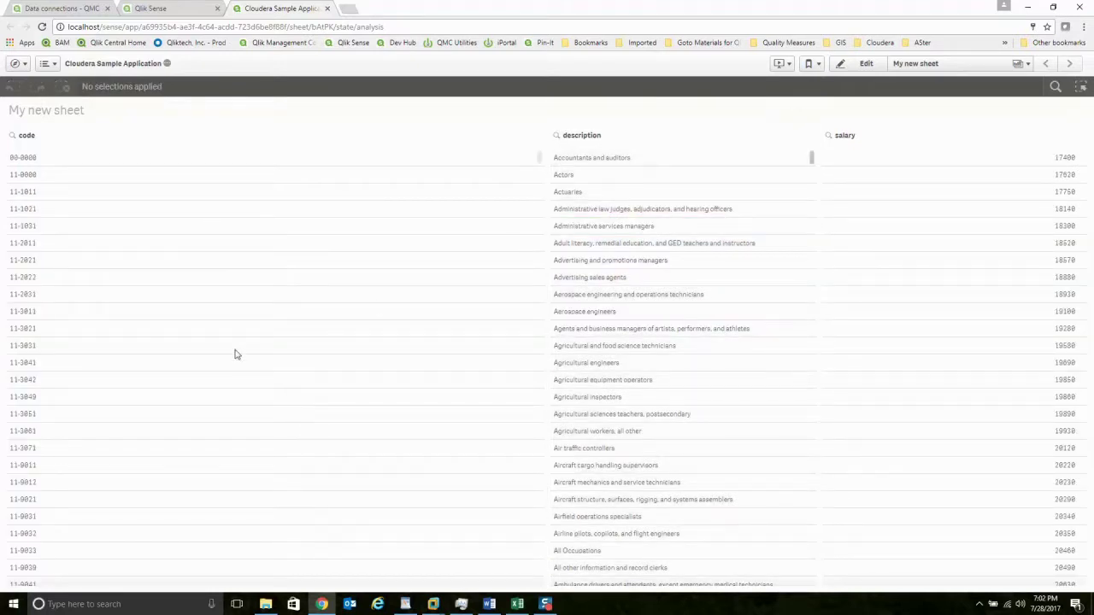
{"action": "left_click", "coordinate": [269, 347]}
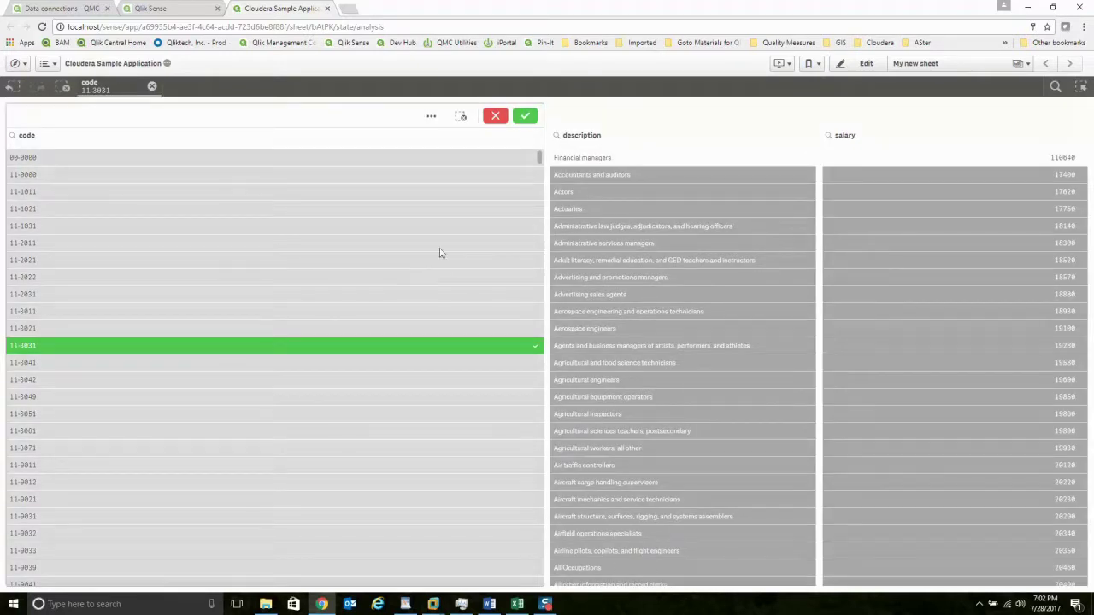
{"action": "left_click", "coordinate": [494, 115]}
Step: Return the sheet to edit mode and delete the code, description and salary list boxes
{"action": "left_click", "coordinate": [862, 63]}
{"action": "left_click", "coordinate": [404, 205]}
{"action": "key", "text": "Delete"}
{"action": "left_click", "coordinate": [654, 206]}
{"action": "key", "text": "Delete"}
{"action": "left_click", "coordinate": [782, 201]}
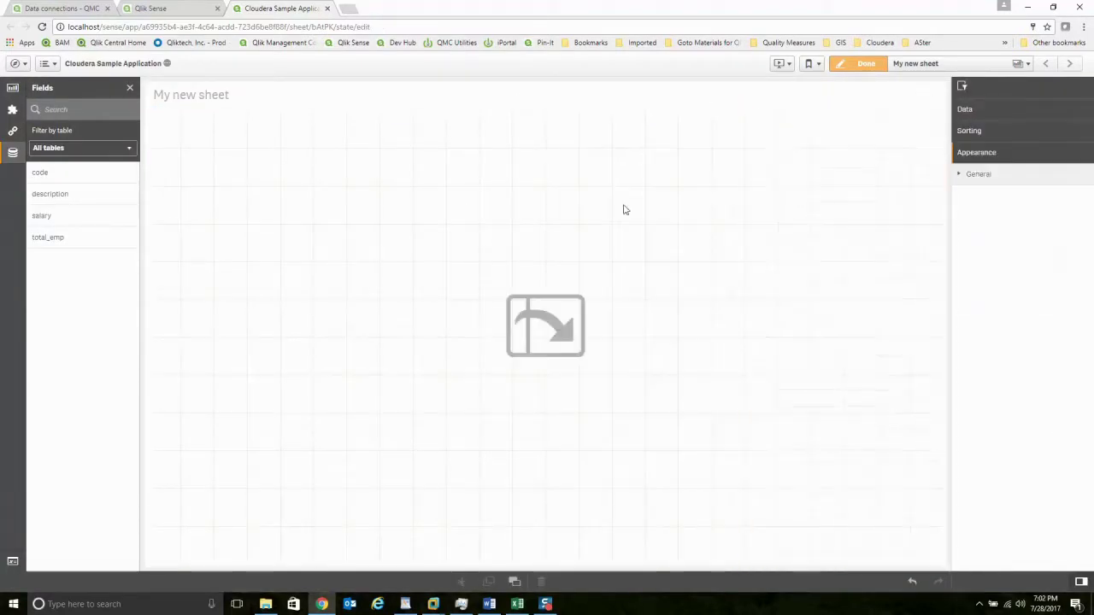
{"action": "key", "text": "Delete"}
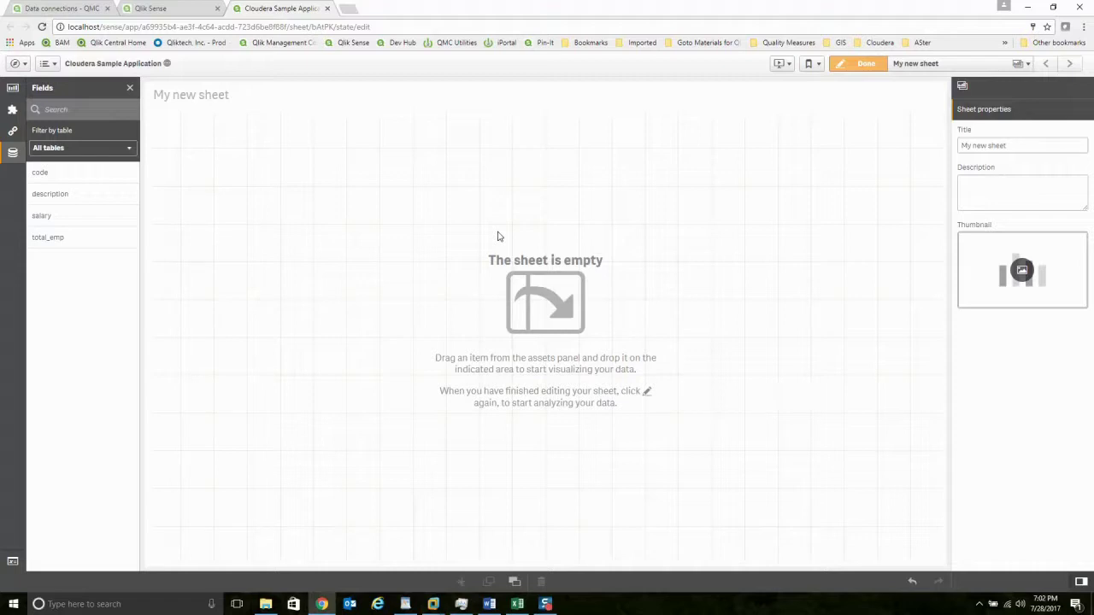
Step: Open the data load editor in a new browser tab and unlock the auto-generated script section
{"action": "left_click", "coordinate": [16, 63]}
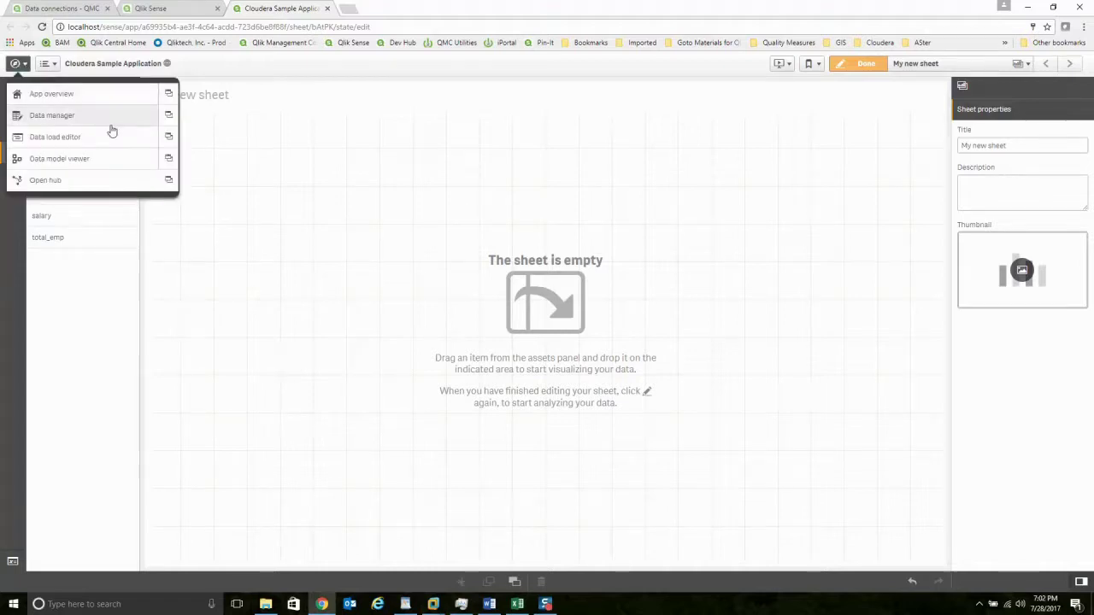
{"action": "left_click", "coordinate": [169, 136]}
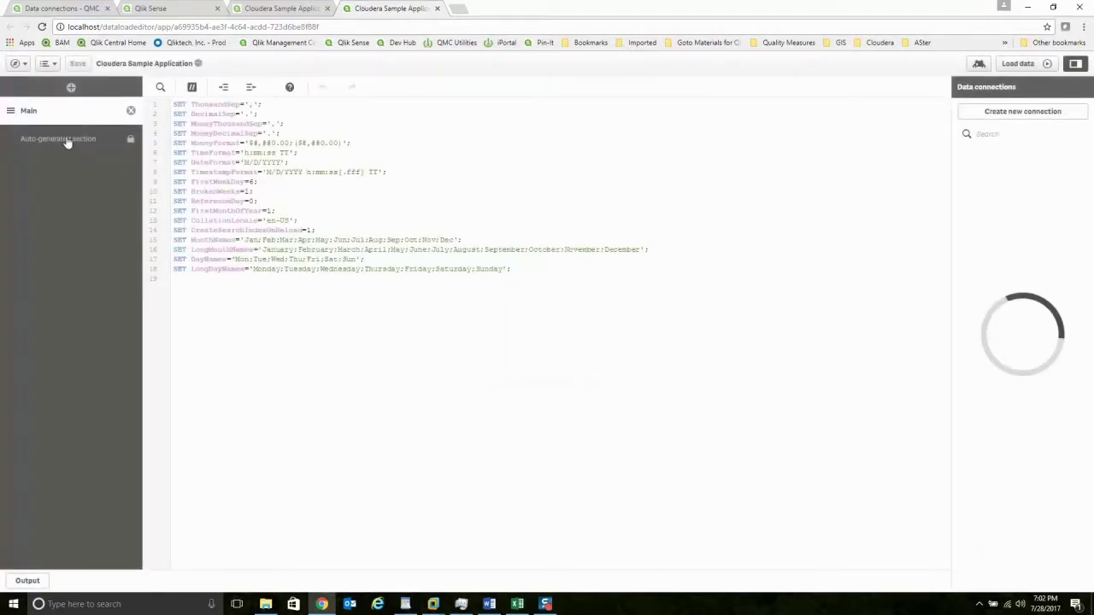
{"action": "left_click", "coordinate": [68, 139]}
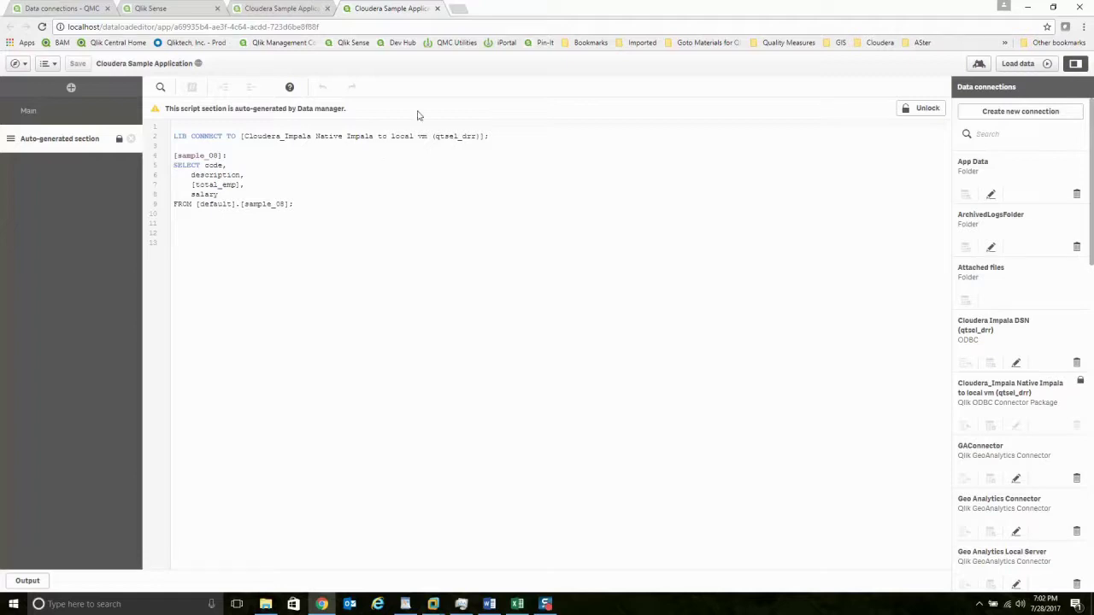
{"action": "left_click", "coordinate": [921, 108]}
{"action": "left_click", "coordinate": [876, 189]}
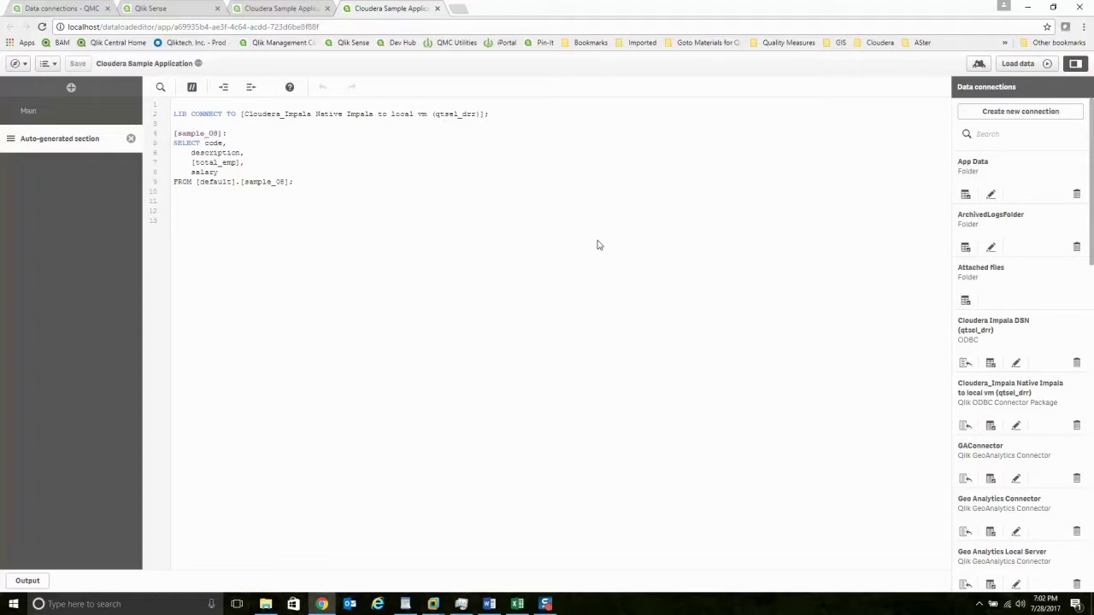
Step: Remove the [total_emp] line from the sample_08 SELECT statement in the load script
{"action": "key", "text": "Return"}
{"action": "left_click_drag", "start_coordinate": [248, 163], "coordinate": [154, 166]}
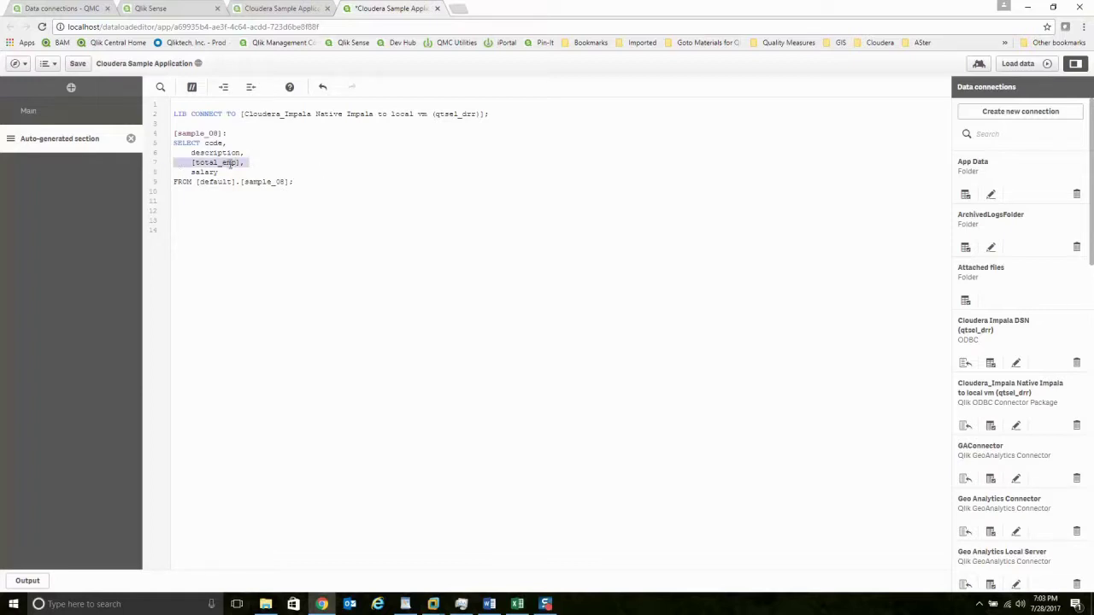
{"action": "key", "text": "BackSpace"}
{"action": "key", "text": "Delete"}
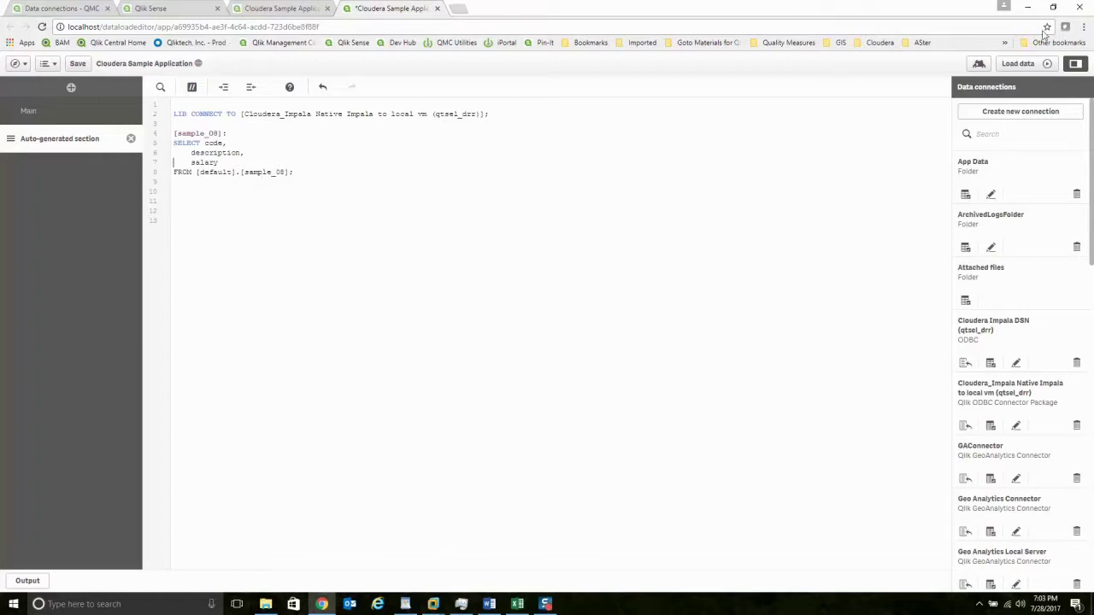
Step: Reload the data with the edited script, check the sheet's field list, and return to the script
{"action": "left_click", "coordinate": [1021, 63]}
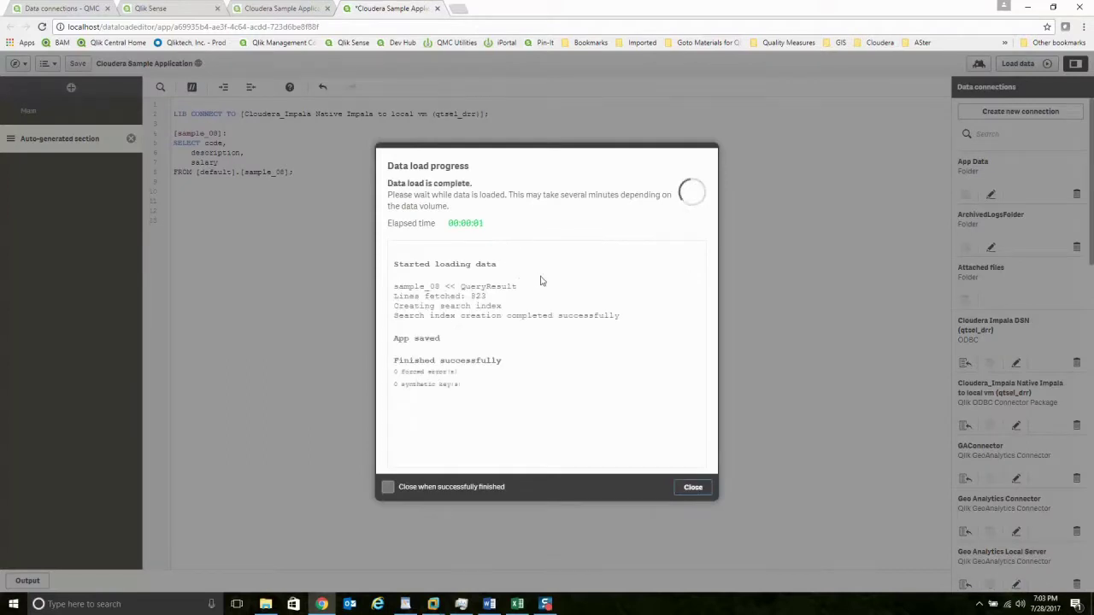
{"action": "left_click", "coordinate": [691, 489]}
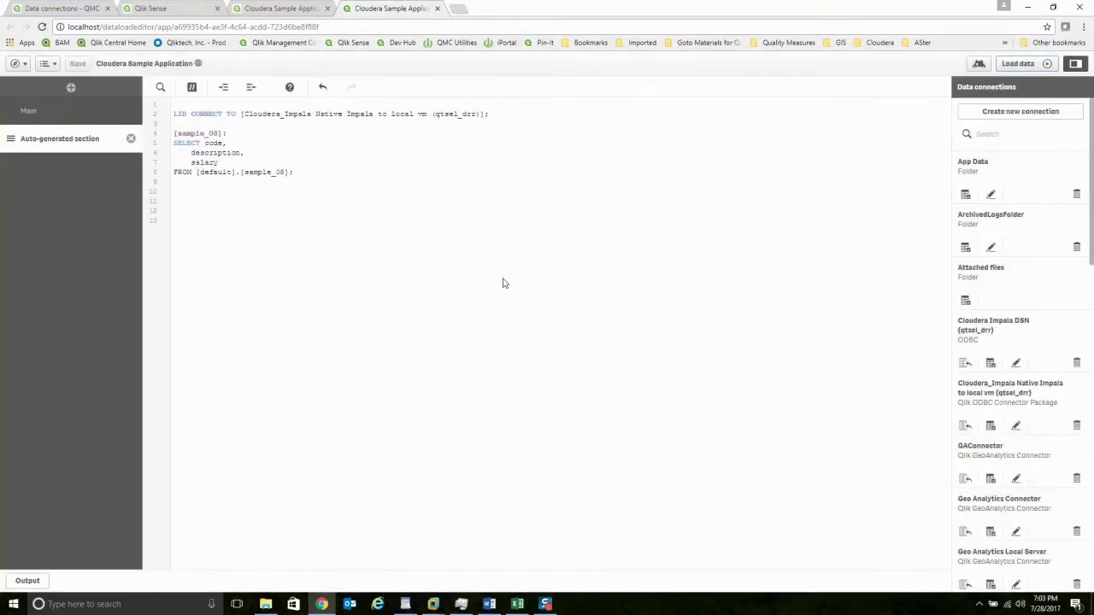
{"action": "left_click", "coordinate": [287, 9]}
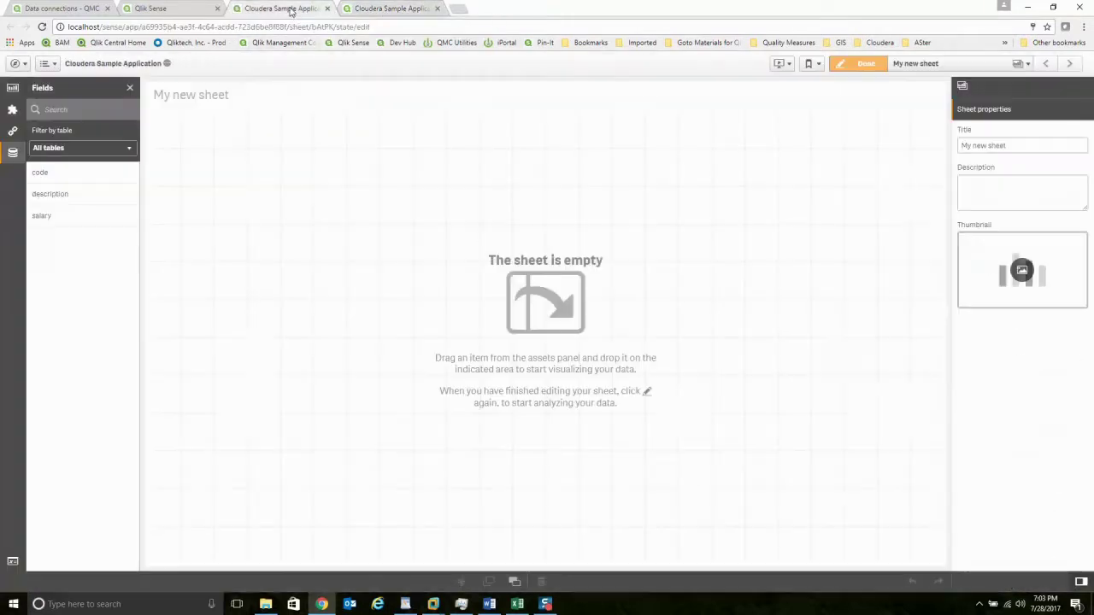
{"action": "left_click", "coordinate": [393, 9]}
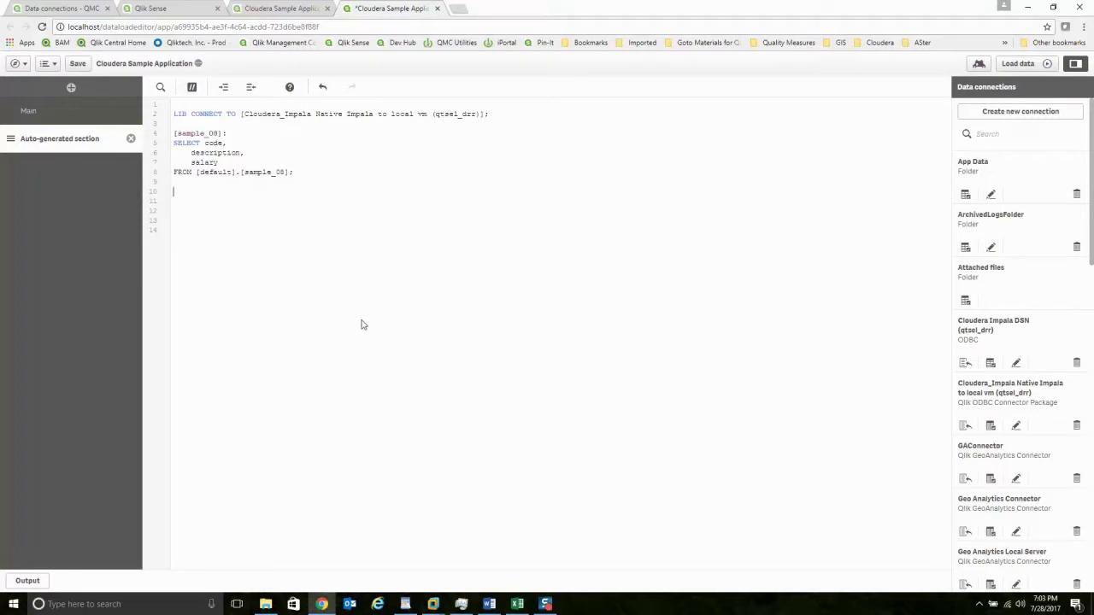
Step: Copy the quality_members count and max query from the WordPad document and go back to the load script
{"action": "left_click", "coordinate": [407, 604]}
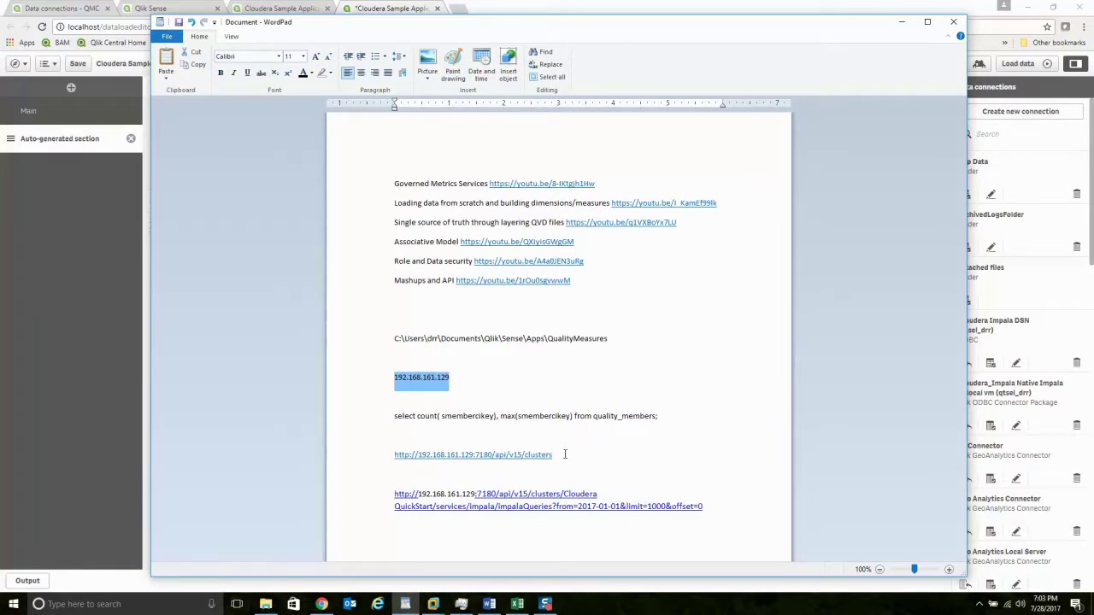
{"action": "left_click_drag", "start_coordinate": [395, 400], "coordinate": [637, 425]}
{"action": "right_click", "coordinate": [637, 425]}
{"action": "left_click", "coordinate": [658, 446]}
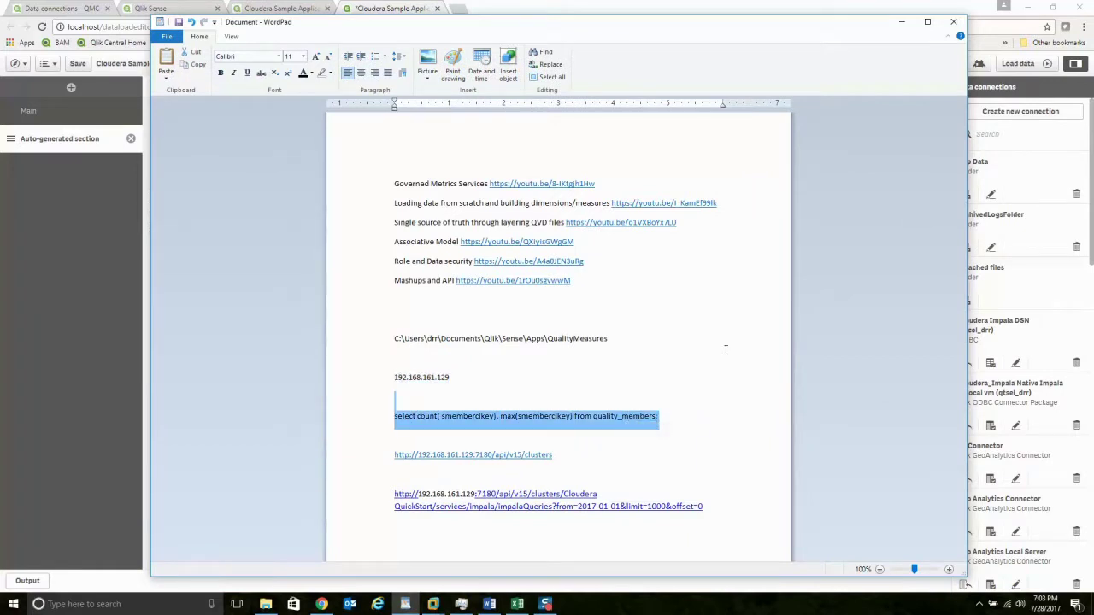
{"action": "left_click", "coordinate": [902, 22]}
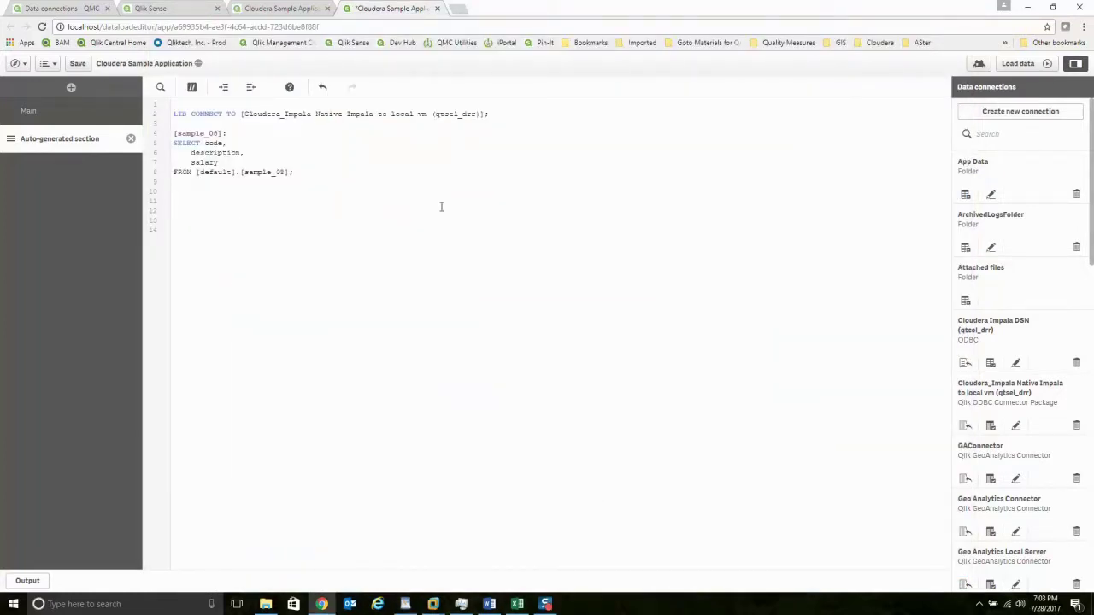
Step: Add a QualityData: label with the copied select query below it, qualifying its source table as [quality].quality_members
{"action": "type", "text": "alityData:"}
{"action": "key", "text": "ctrl+v"}
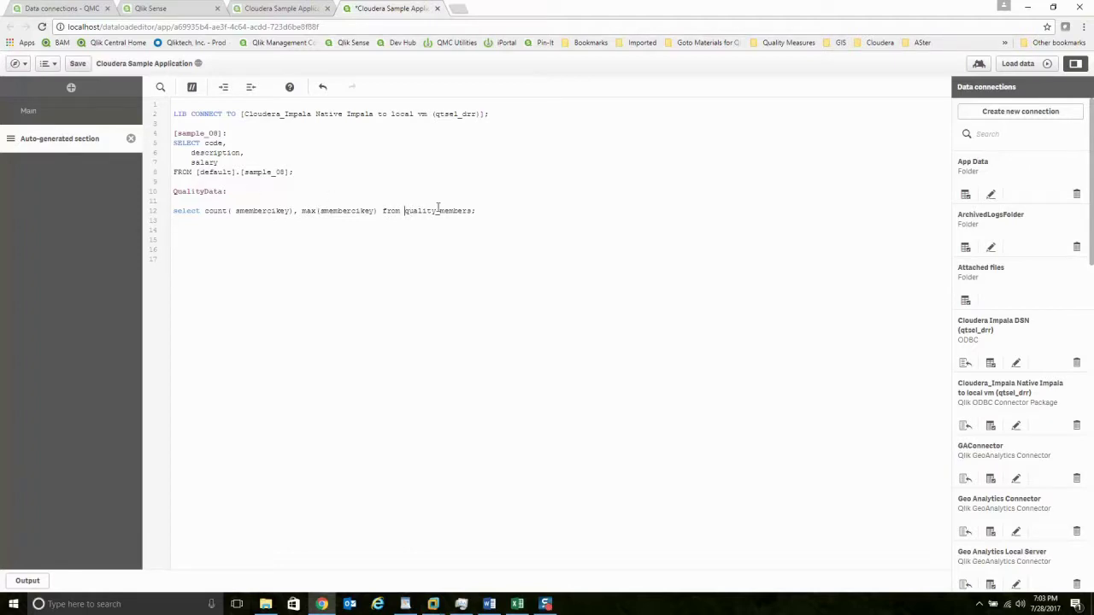
{"action": "type", "text": "[quality]."}
Step: Load the data with the extended script and place count(smembercikey) and max(smembercikey) as list boxes side by side on the sheet
{"action": "left_click", "coordinate": [1018, 63]}
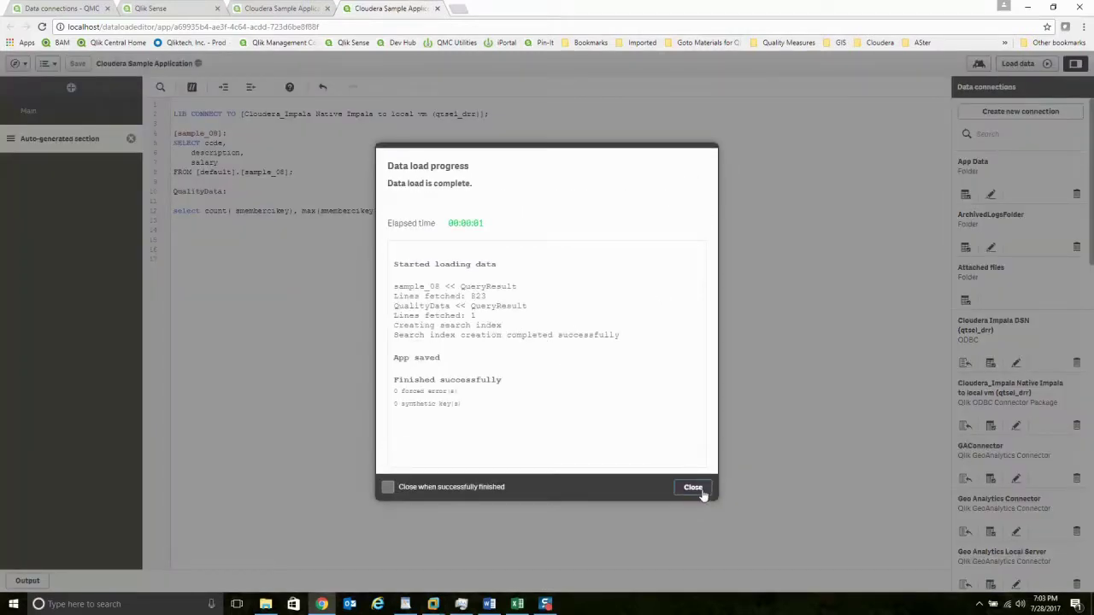
{"action": "left_click", "coordinate": [693, 487]}
{"action": "left_click", "coordinate": [299, 11]}
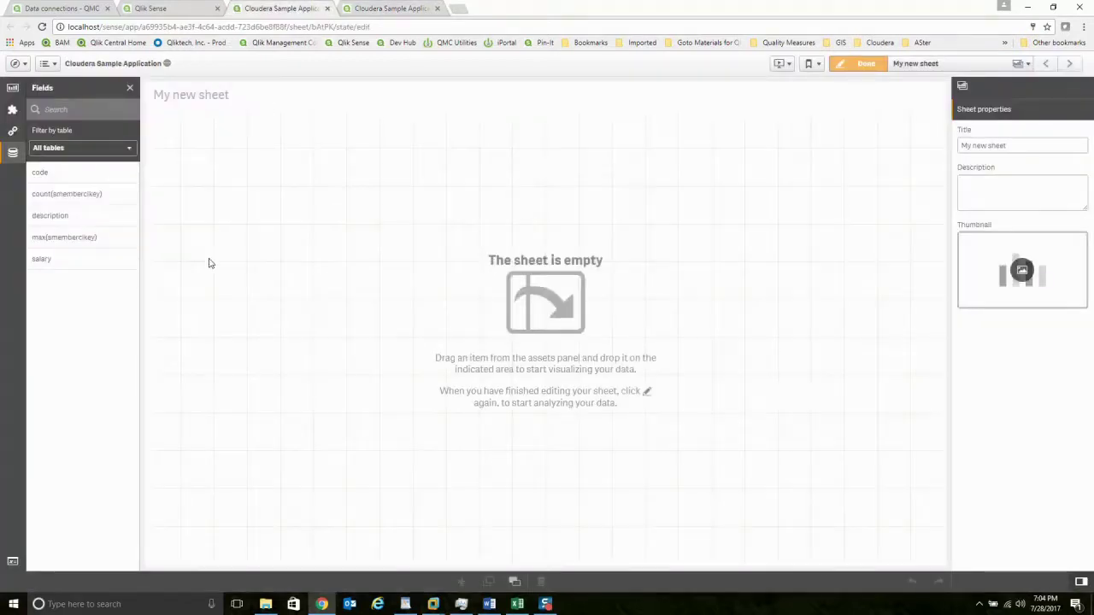
{"action": "left_click_drag", "start_coordinate": [86, 194], "coordinate": [229, 234]}
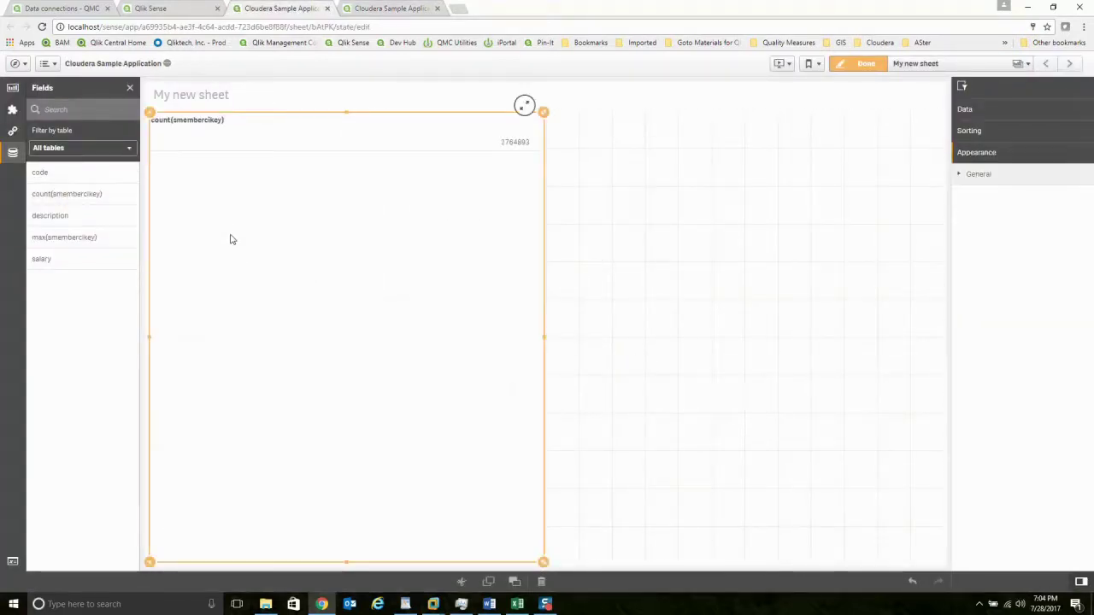
{"action": "left_click_drag", "start_coordinate": [90, 242], "coordinate": [616, 245]}
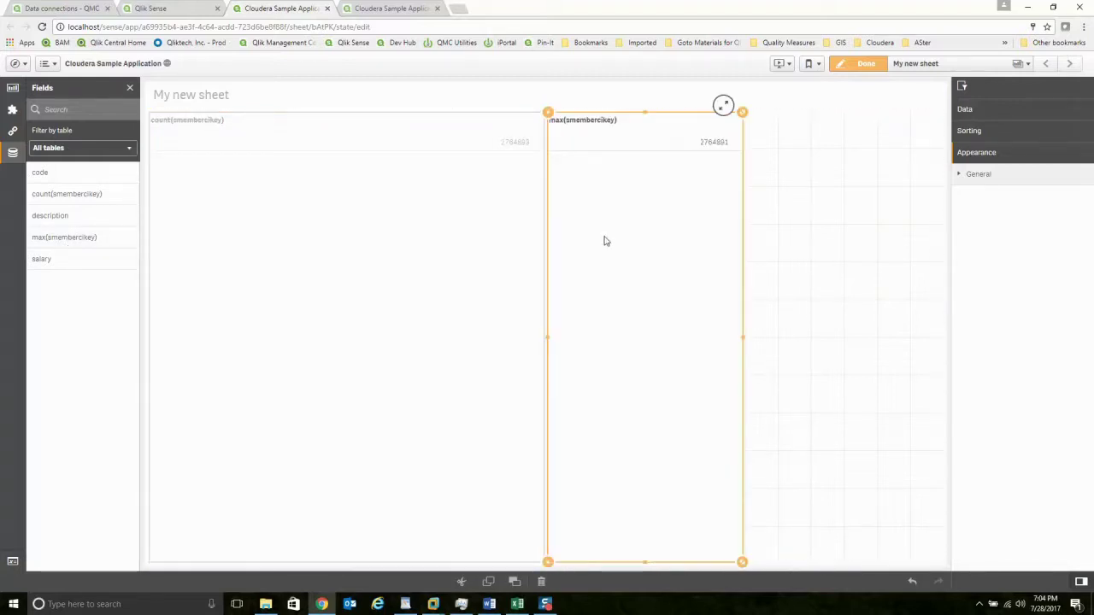
Step: Return to the data load editor and copy the impalaQueries API URL from the WordPad document
{"action": "left_click", "coordinate": [391, 8]}
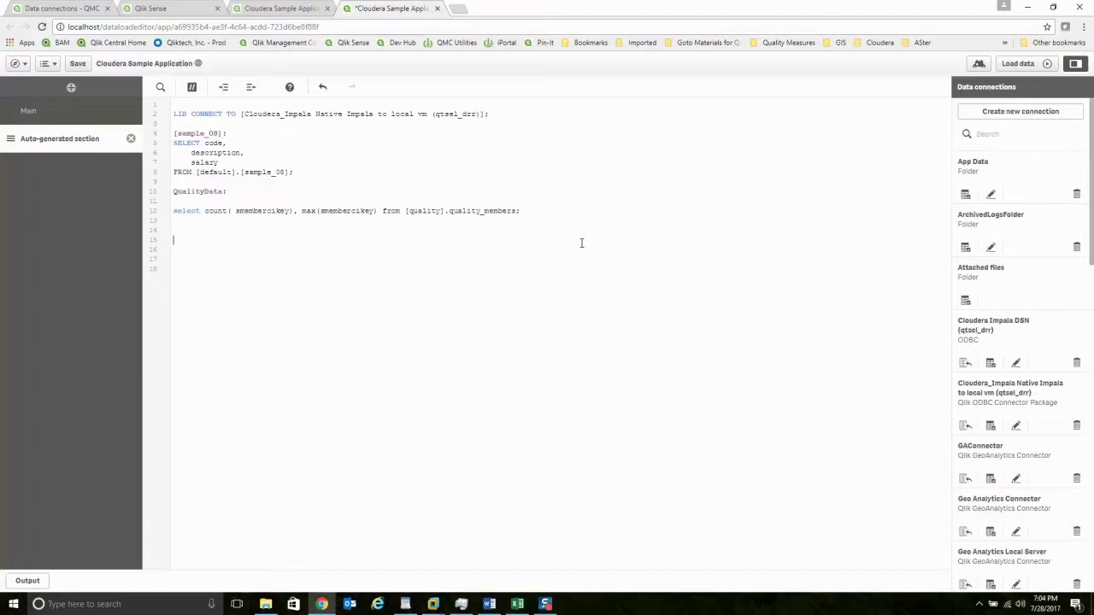
{"action": "left_click", "coordinate": [405, 604]}
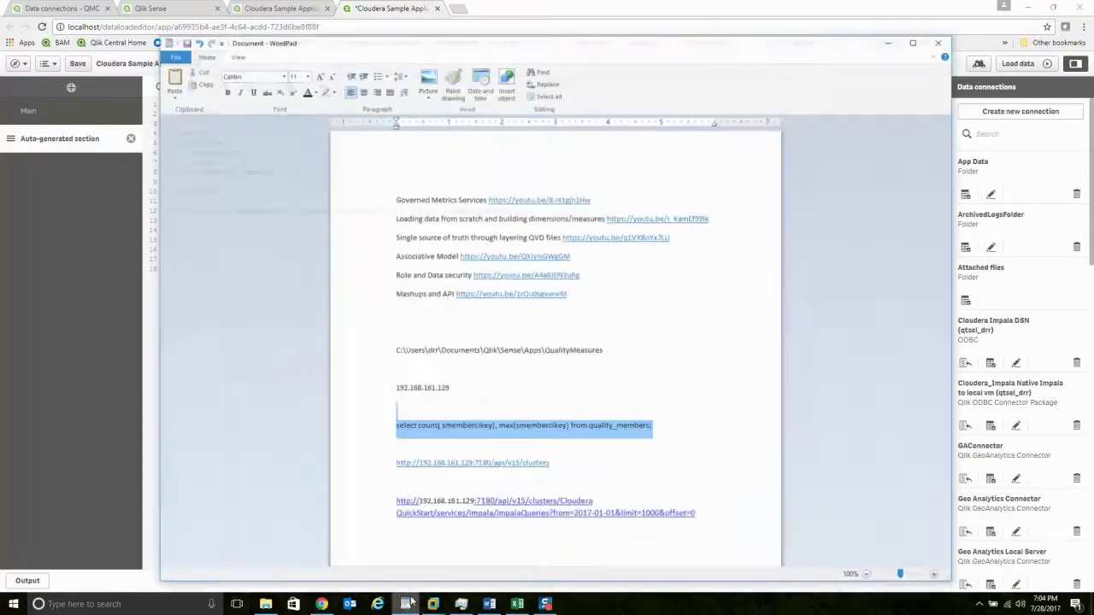
{"action": "left_click_drag", "start_coordinate": [703, 507], "coordinate": [394, 493]}
{"action": "right_click", "coordinate": [481, 503]}
{"action": "left_click", "coordinate": [505, 517]}
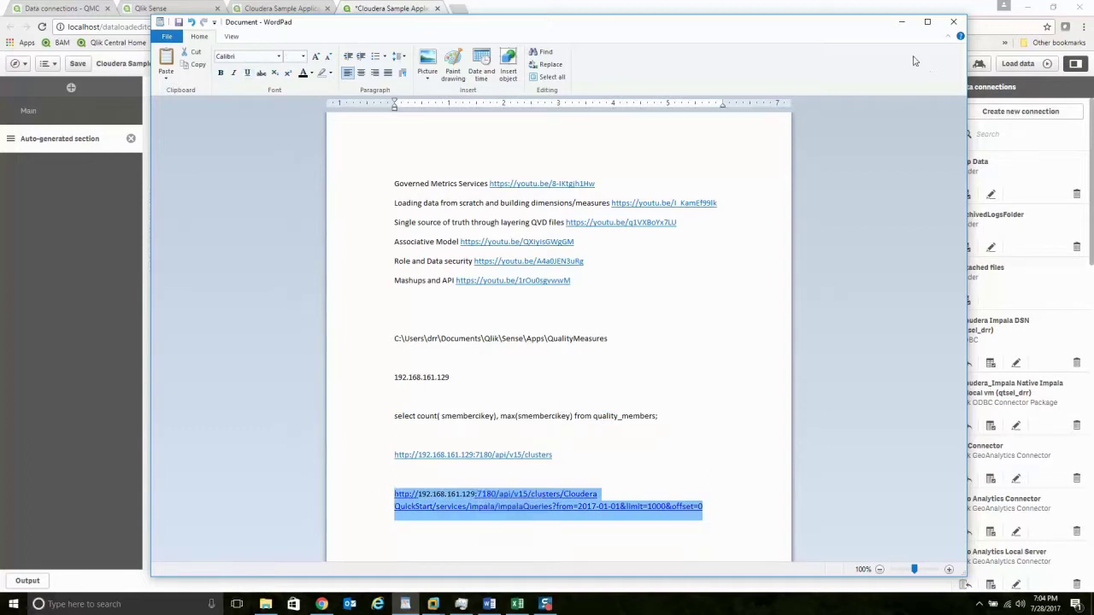
{"action": "left_click", "coordinate": [902, 21]}
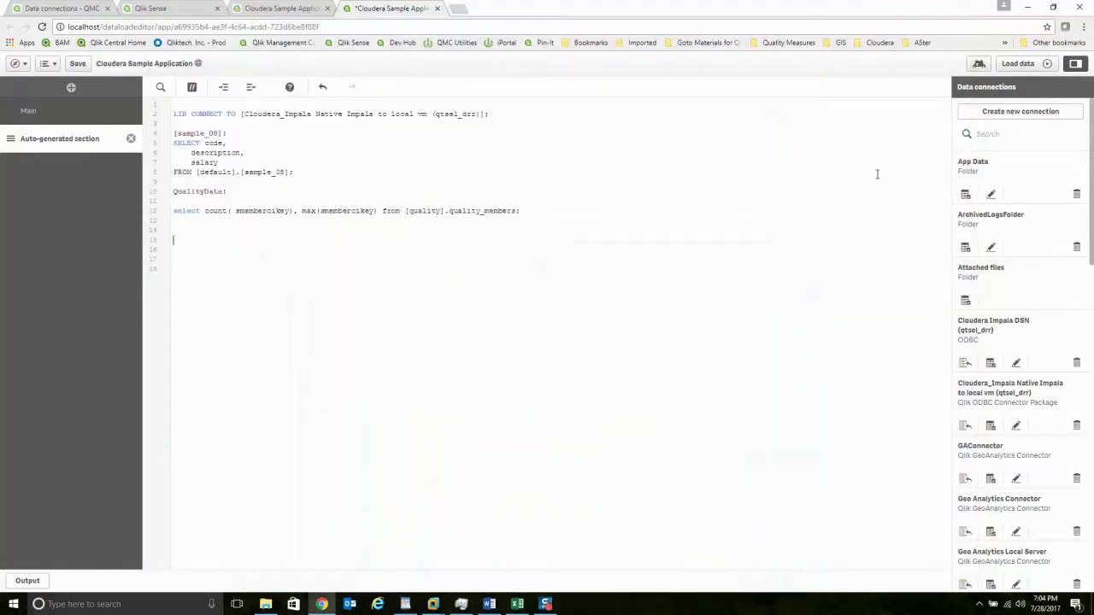
Step: Start a new Qlik REST Connector connection and paste the copied impalaQueries address as its URL
{"action": "left_click", "coordinate": [988, 116]}
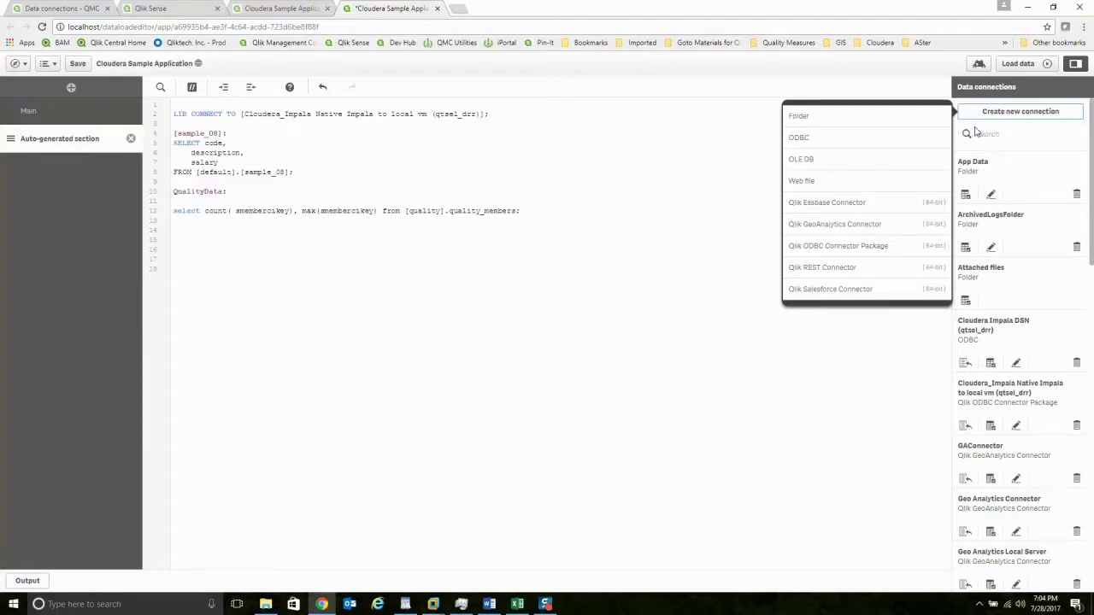
{"action": "left_click", "coordinate": [839, 266]}
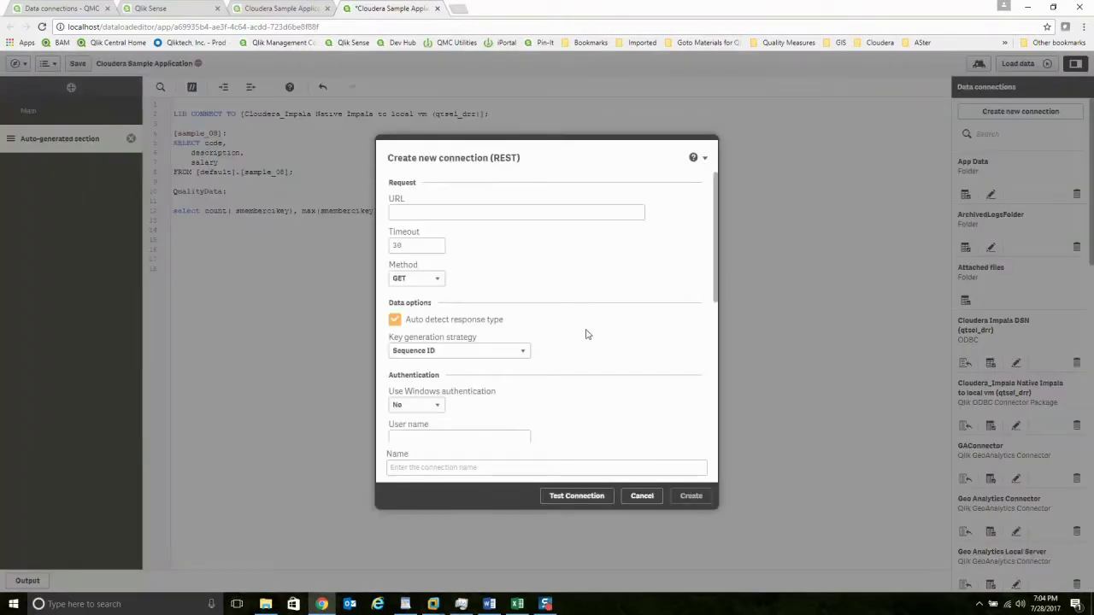
{"action": "left_click", "coordinate": [443, 212]}
{"action": "right_click", "coordinate": [444, 214]}
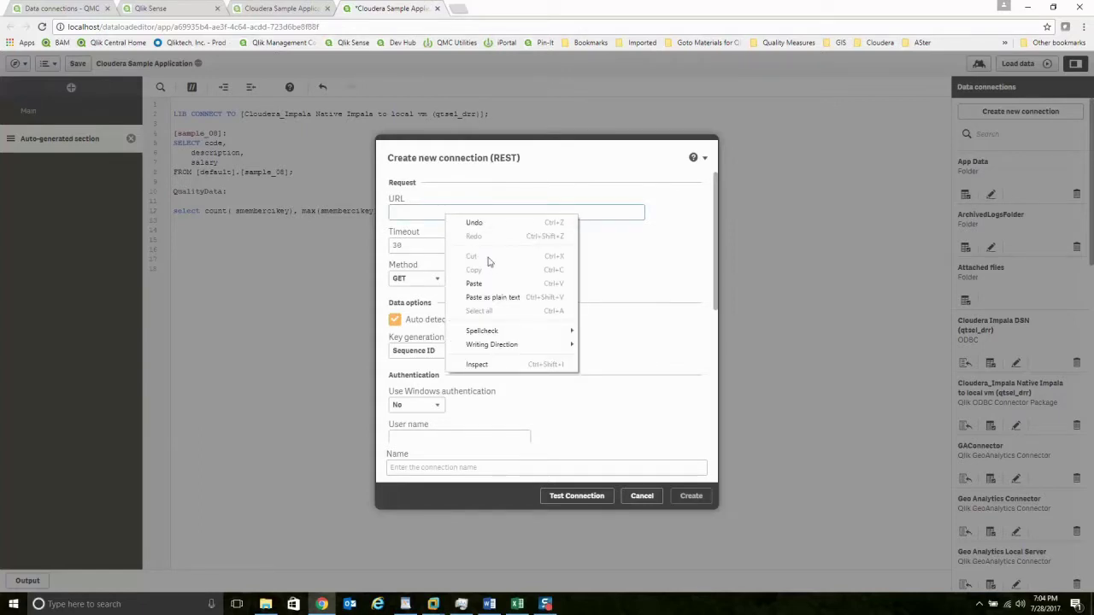
{"action": "left_click", "coordinate": [491, 285]}
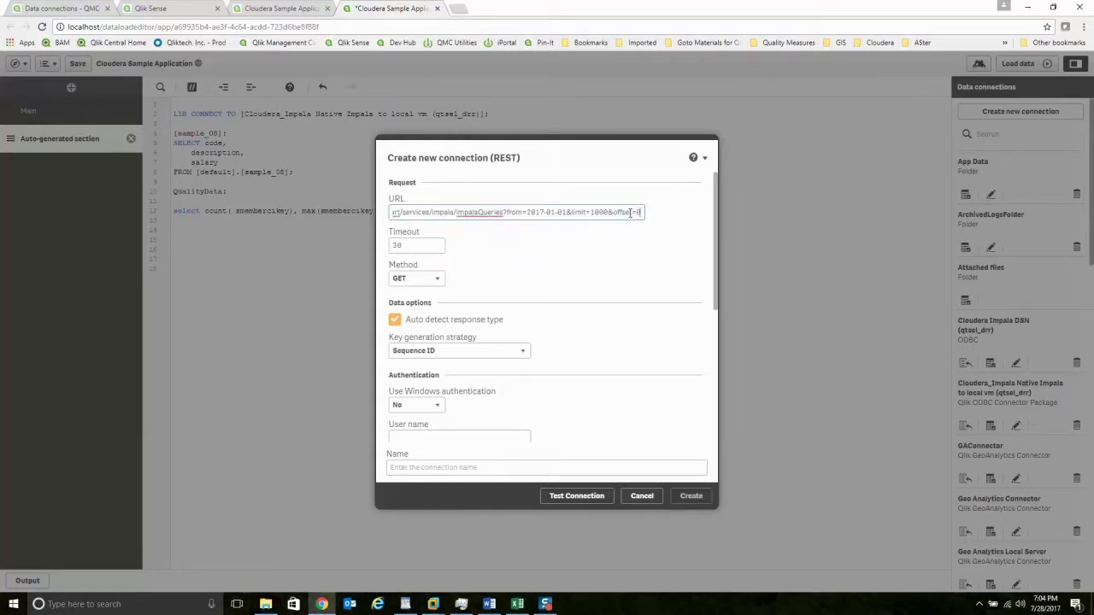
{"action": "left_click_drag", "start_coordinate": [637, 212], "coordinate": [384, 218]}
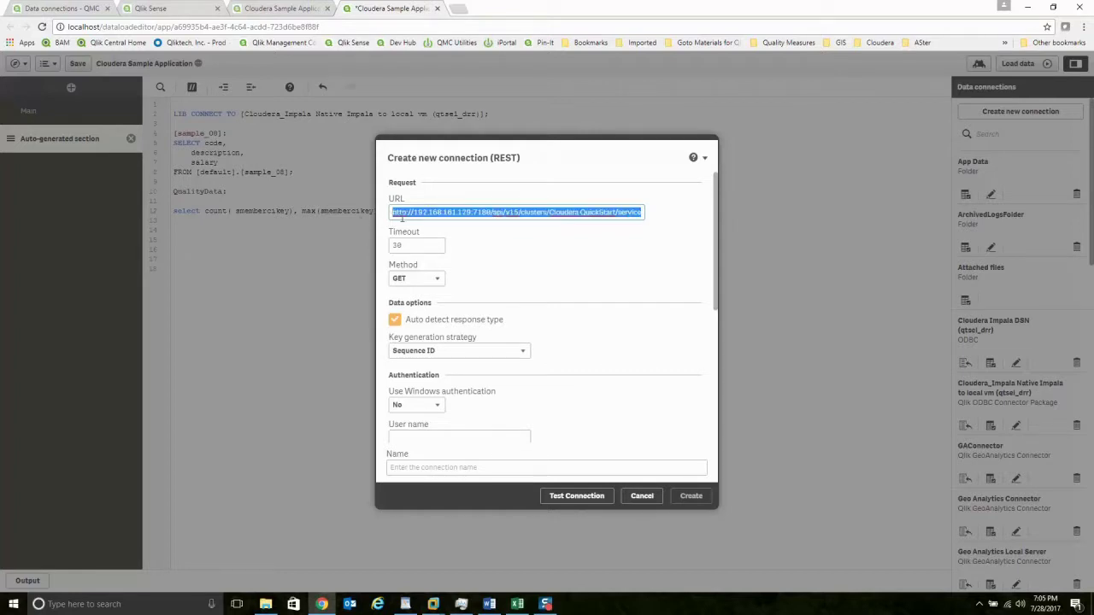
Step: Enter cloudera as the REST connection's user name and fill in the account password
{"action": "scroll", "coordinate": [599, 257], "scroll_direction": "down", "scroll_amount": 4}
{"action": "left_click", "coordinate": [458, 270]}
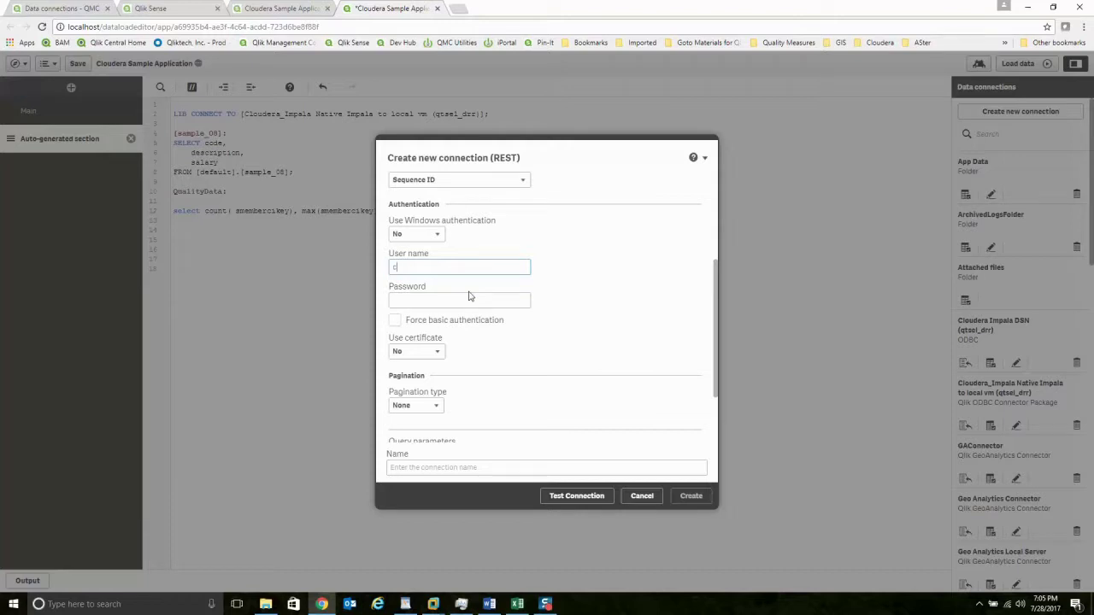
{"action": "type", "text": "cloudera"}
{"action": "key", "text": "Tab"}
{"action": "type", "text": "cl"}
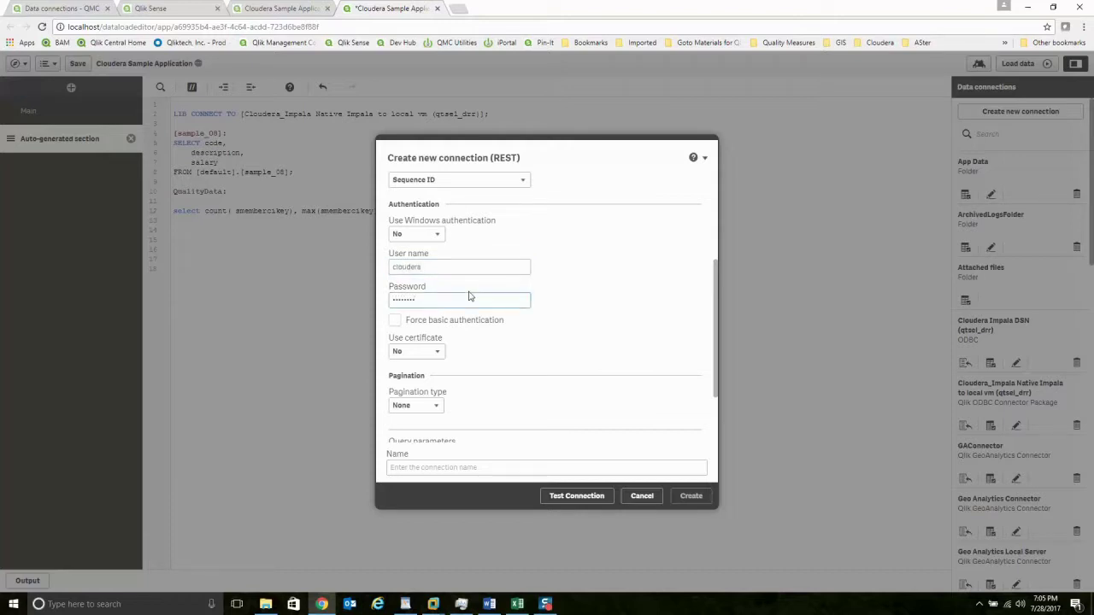
Step: Name the connection Impala Query Rest Connector, test it, and create it
{"action": "scroll", "coordinate": [479, 376], "scroll_direction": "down", "scroll_amount": 1}
{"action": "left_click", "coordinate": [475, 473]}
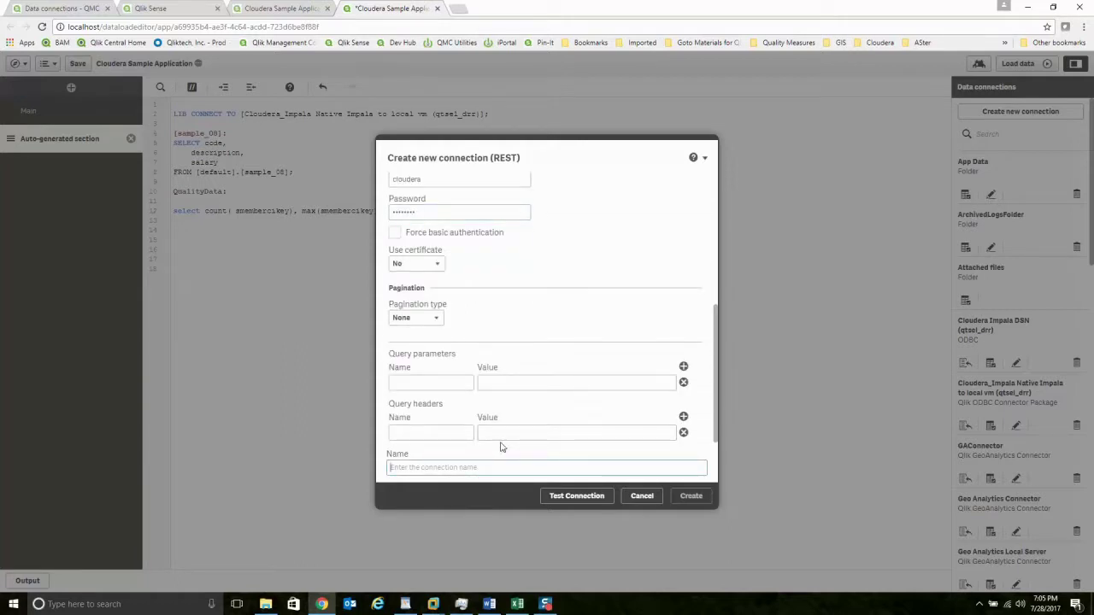
{"action": "type", "text": "Impala Query Rest C"}
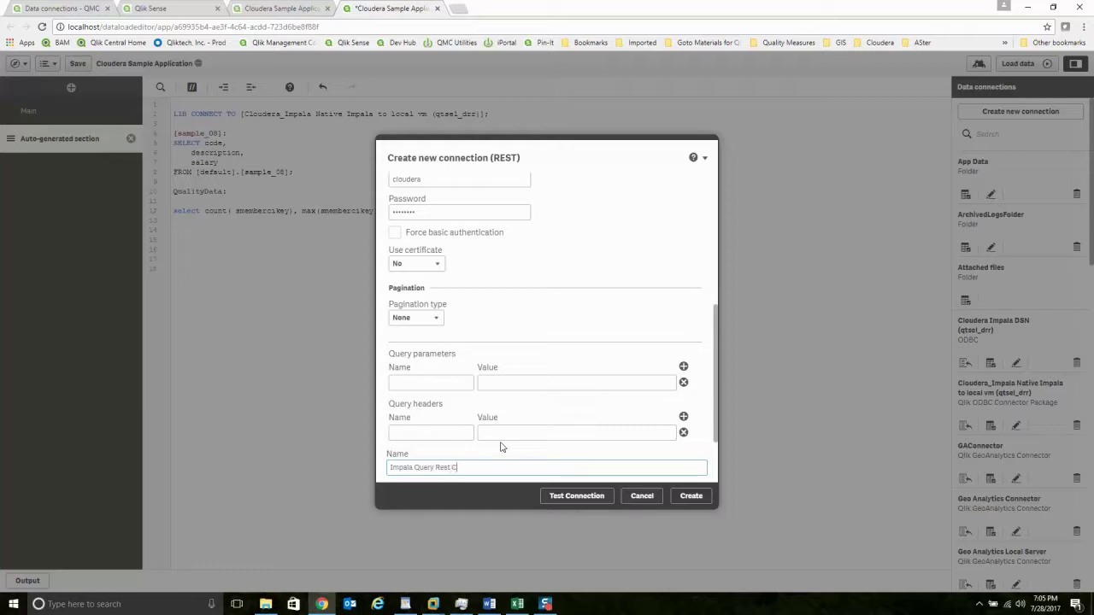
{"action": "left_click", "coordinate": [571, 496]}
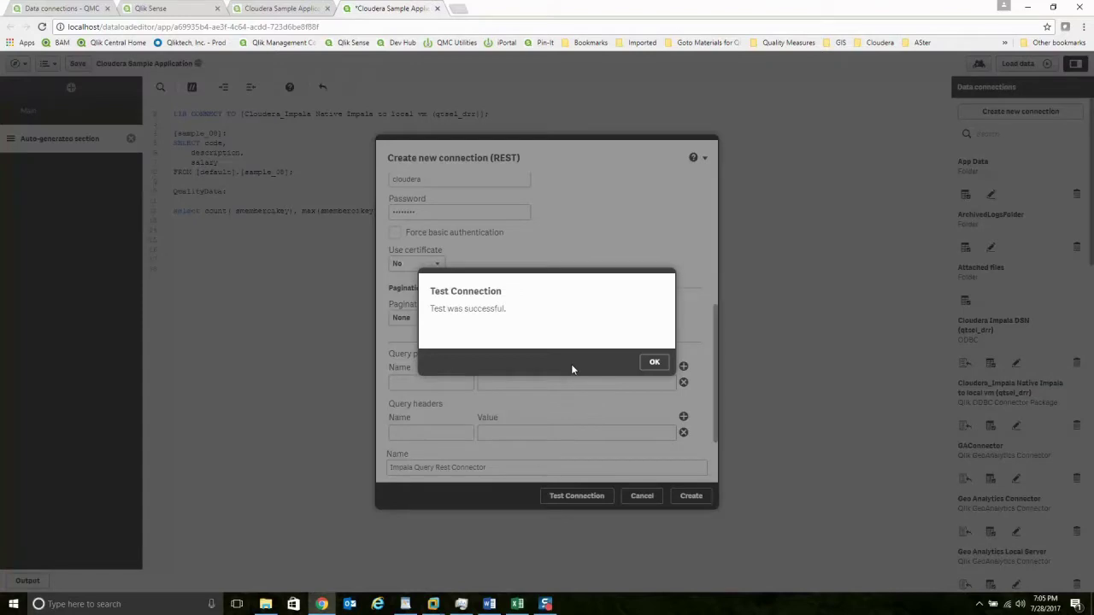
{"action": "left_click", "coordinate": [655, 364]}
{"action": "left_click", "coordinate": [690, 497]}
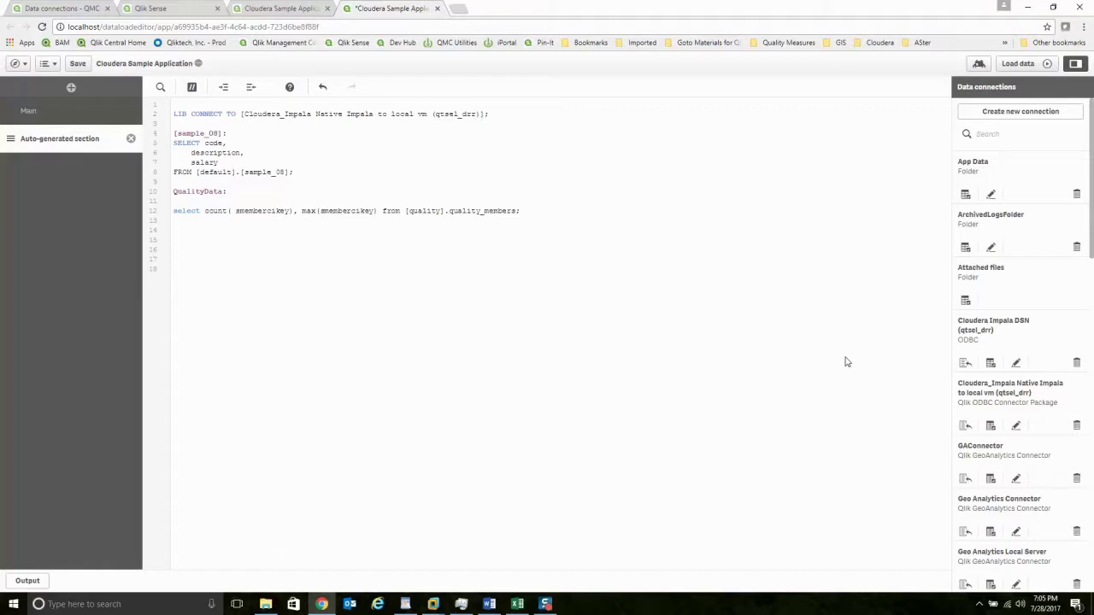
Step: Select the queries table from the Impala Query Rest Connector connection and insert its load script
{"action": "left_click_drag", "start_coordinate": [1091, 212], "coordinate": [1089, 307]}
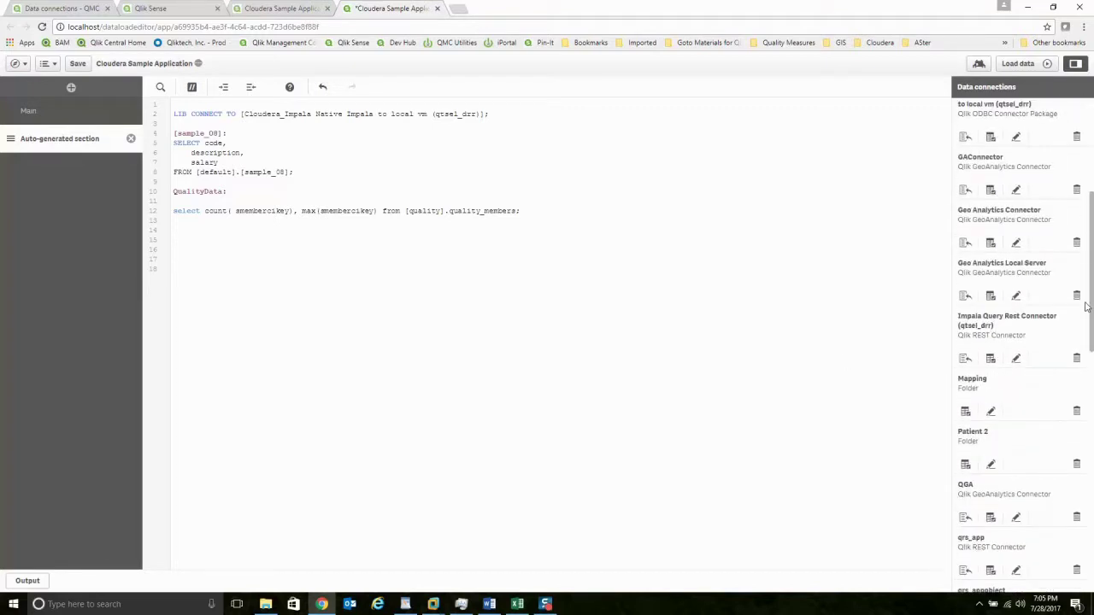
{"action": "left_click", "coordinate": [990, 358]}
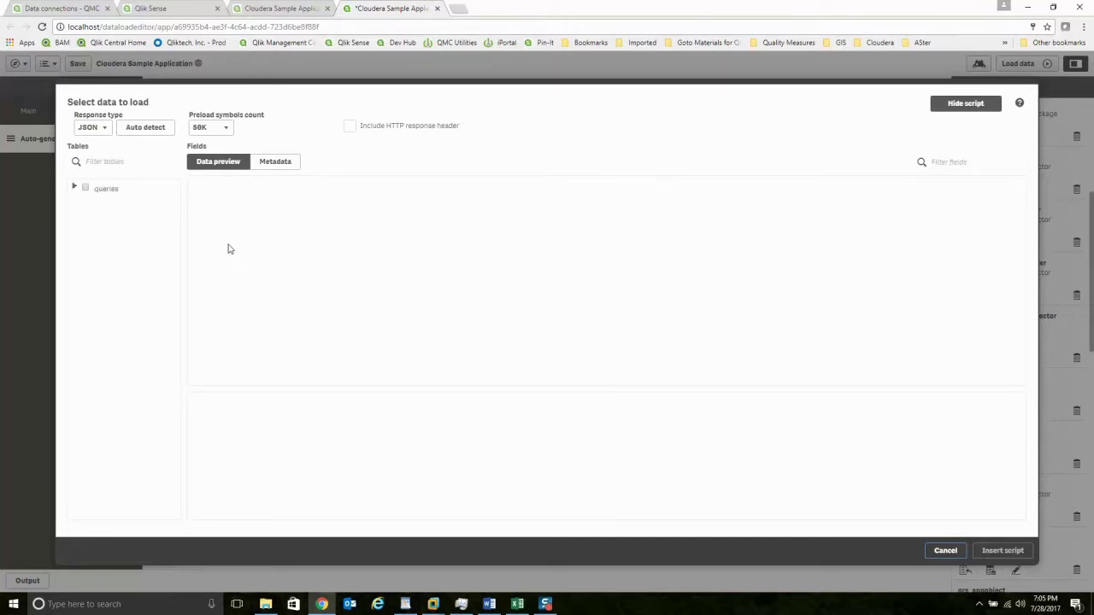
{"action": "left_click", "coordinate": [85, 188]}
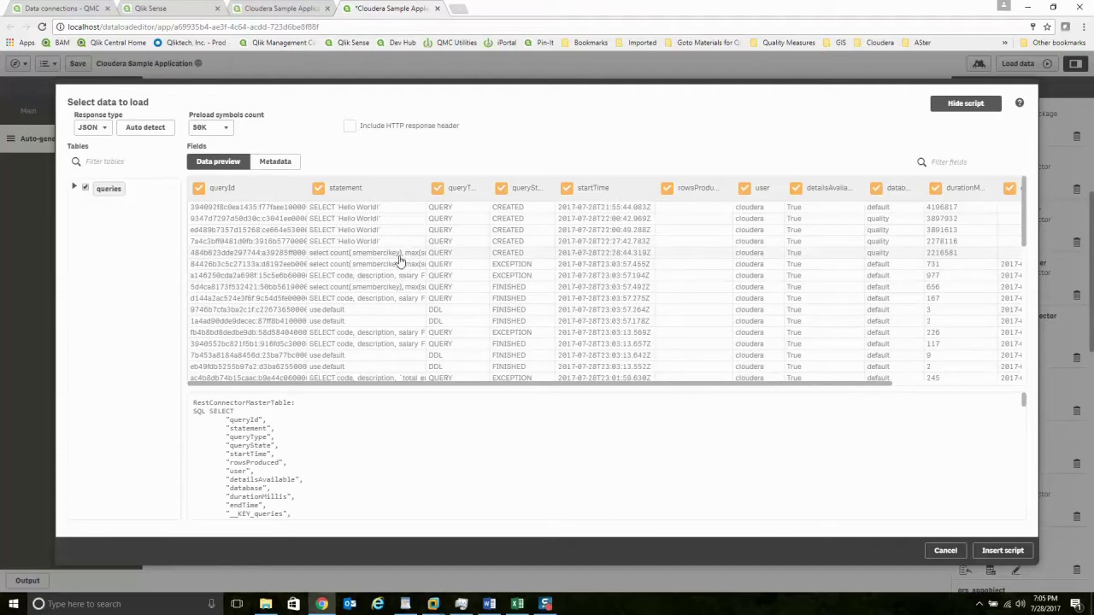
{"action": "left_click", "coordinate": [995, 550]}
{"action": "scroll", "coordinate": [495, 356], "scroll_direction": "down", "scroll_amount": 1}
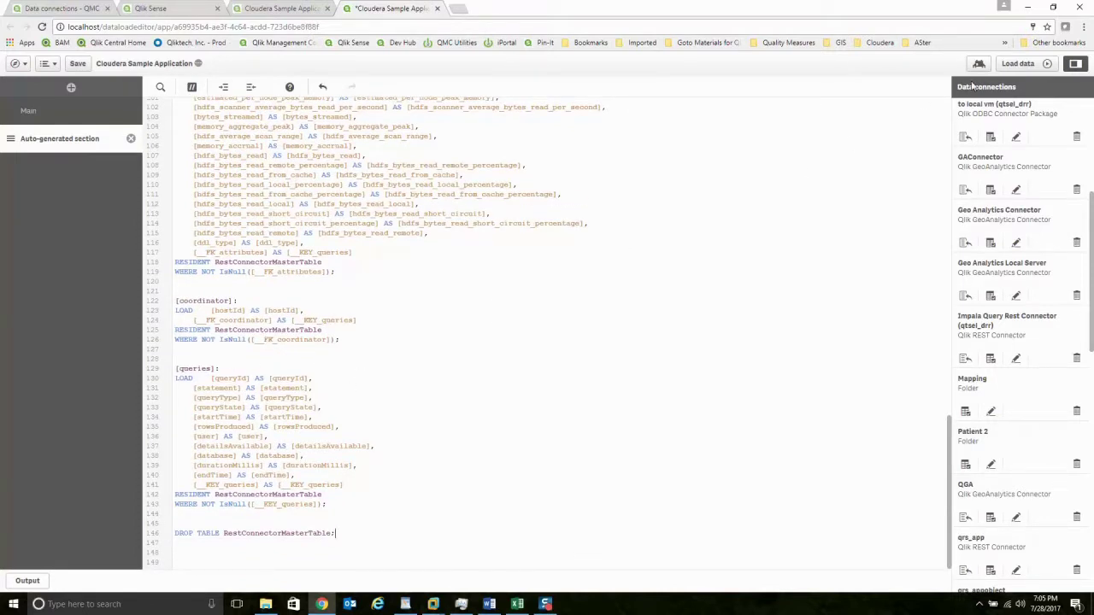
Step: Load the data including the REST query tables and return to the app sheet
{"action": "left_click", "coordinate": [1018, 63]}
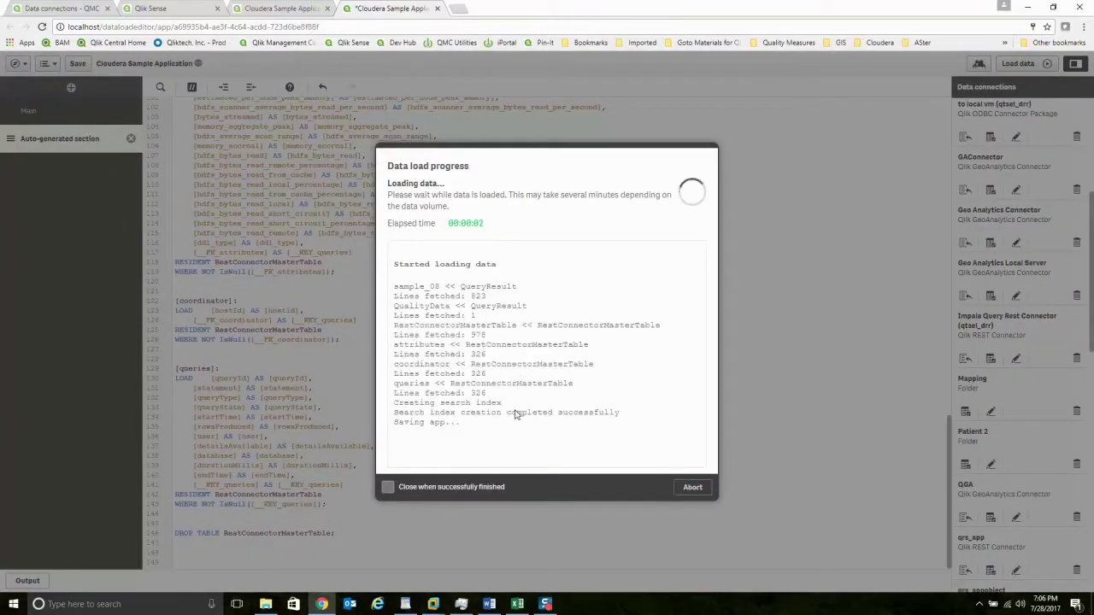
{"action": "left_click", "coordinate": [692, 487]}
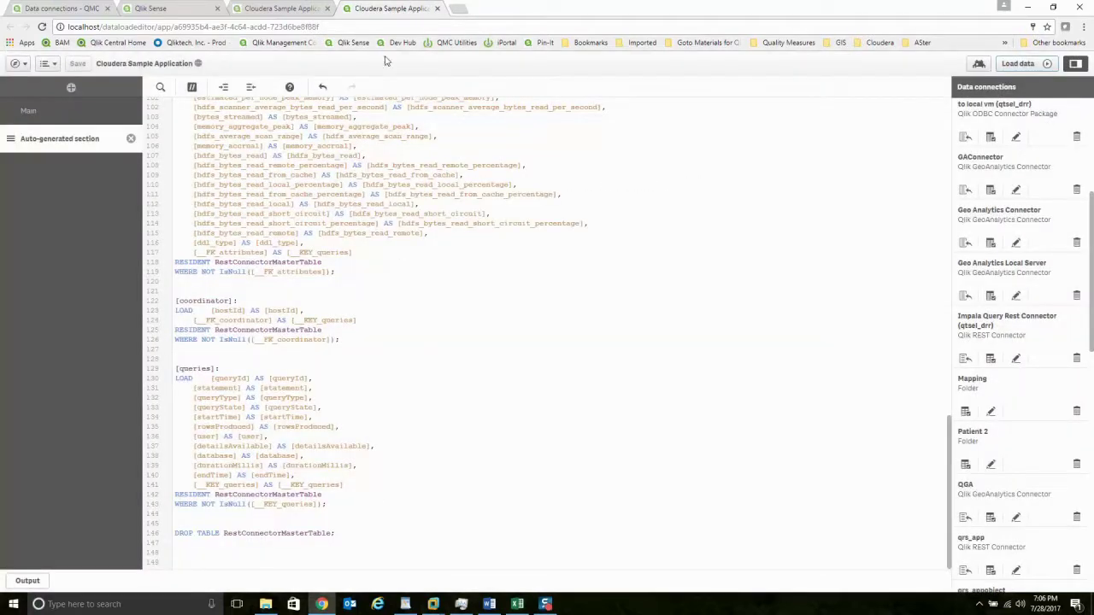
{"action": "left_click", "coordinate": [288, 11]}
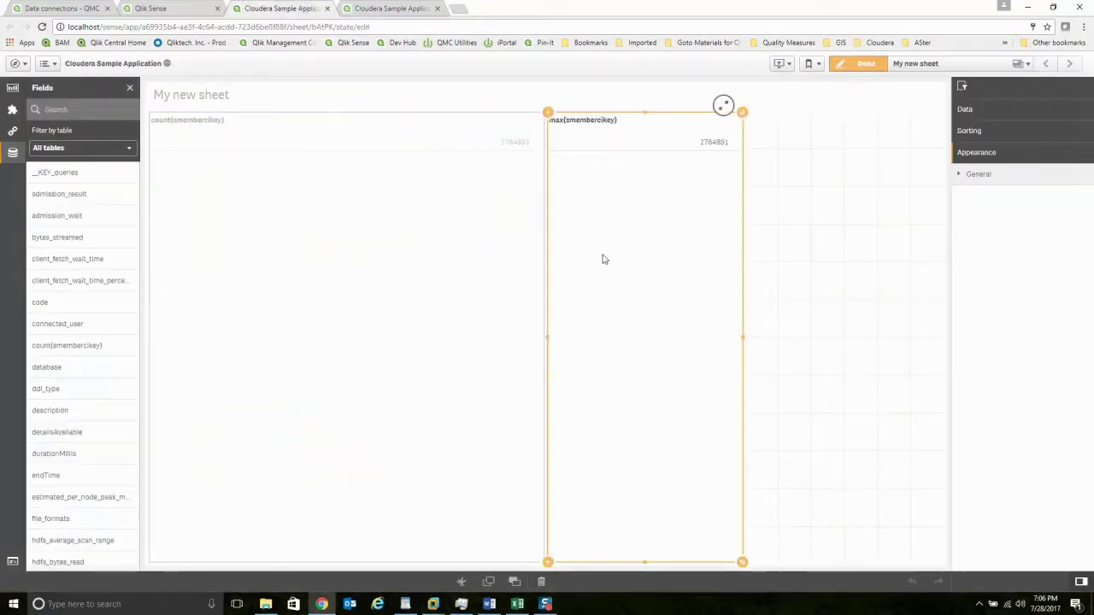
Step: Delete the max(smembercikey) and count(smembercikey) list boxes from the sheet
{"action": "key", "text": "Delete"}
{"action": "left_click", "coordinate": [479, 247]}
{"action": "key", "text": "Delete"}
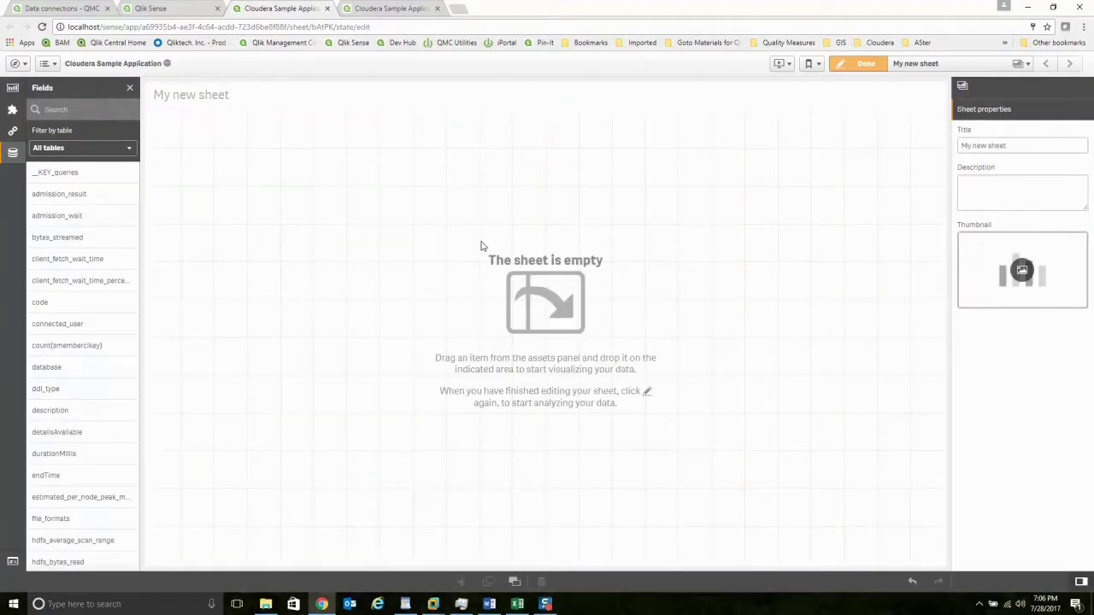
Step: Filter the fields to the queries table and add a narrowed queryId list box with a statement list box beside it
{"action": "left_click", "coordinate": [114, 151]}
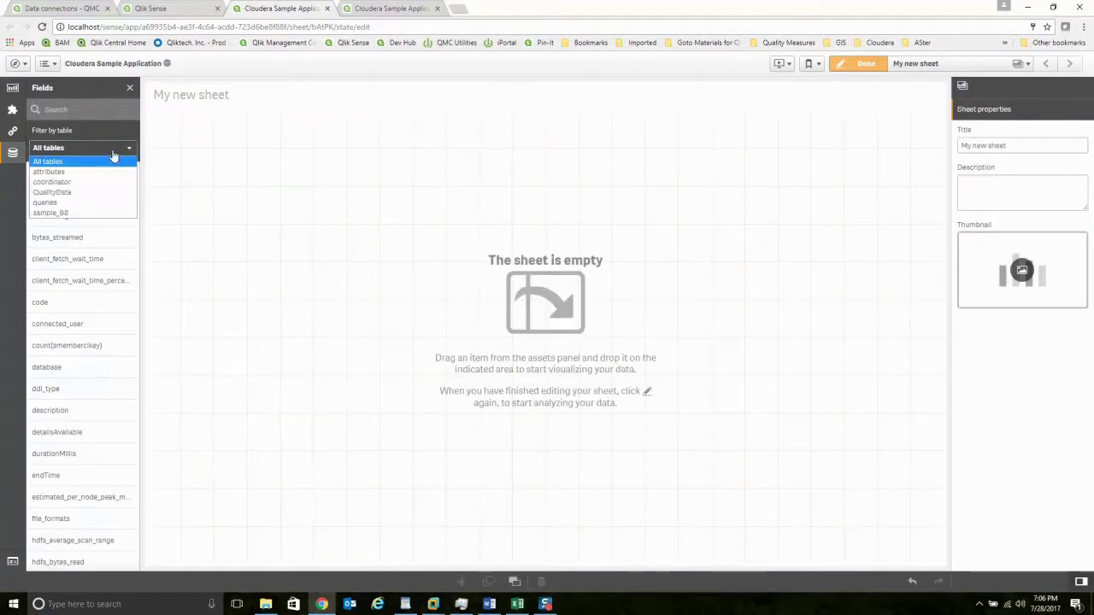
{"action": "left_click", "coordinate": [76, 202]}
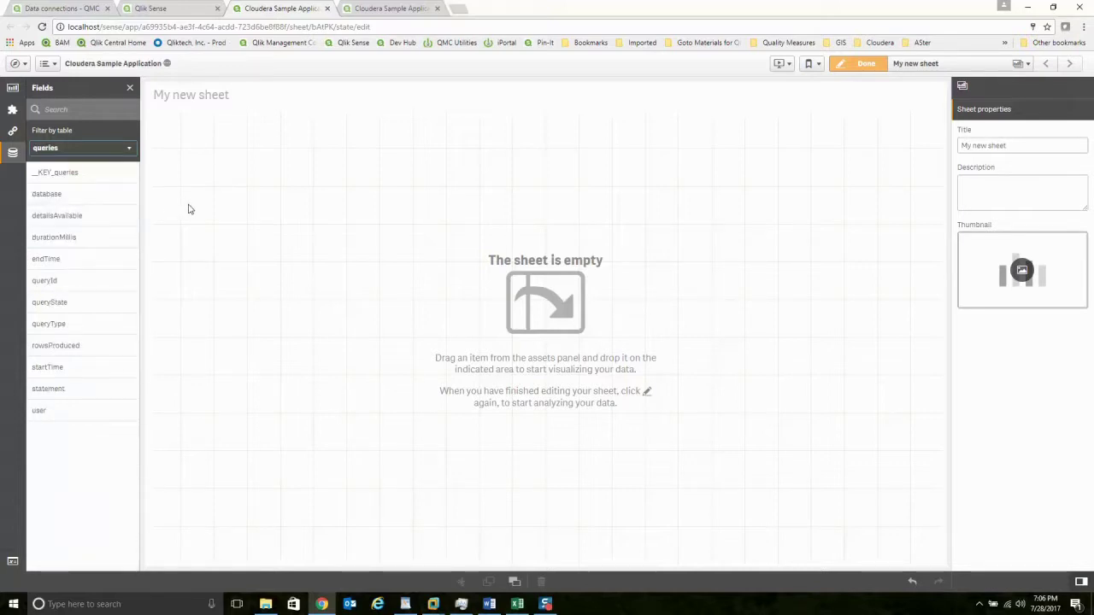
{"action": "left_click_drag", "start_coordinate": [51, 281], "coordinate": [191, 268]}
{"action": "left_click_drag", "start_coordinate": [544, 338], "coordinate": [378, 334]}
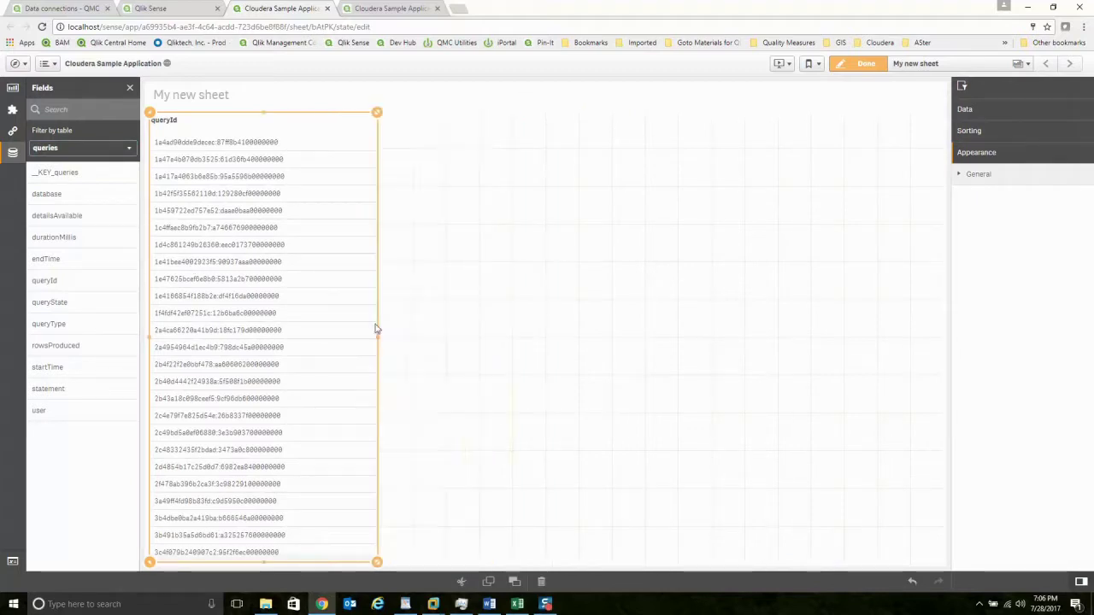
{"action": "left_click_drag", "start_coordinate": [84, 391], "coordinate": [523, 353]}
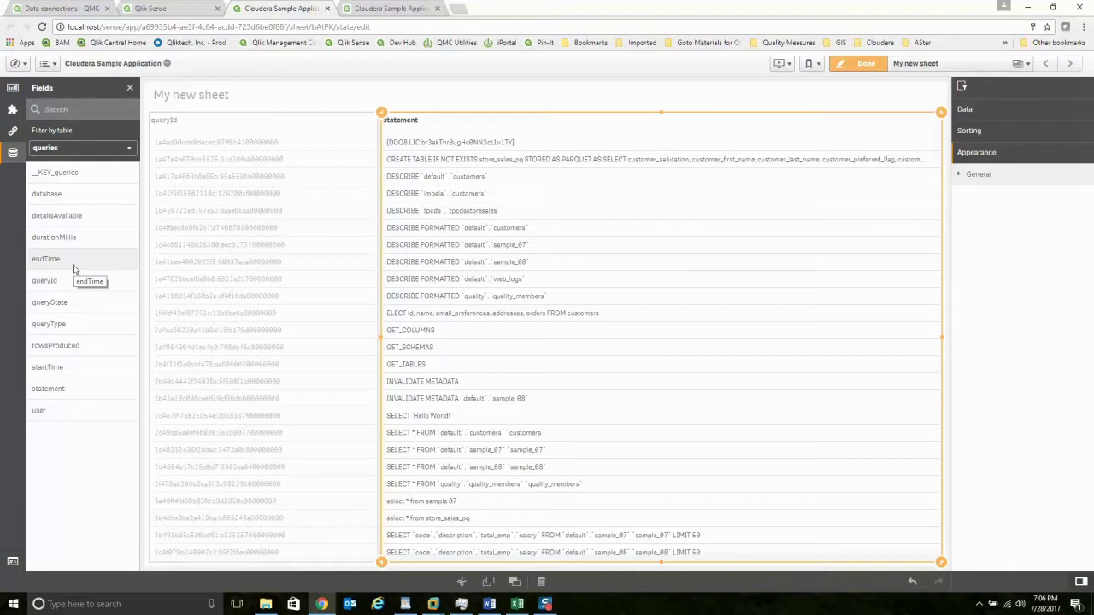
Step: Shorten the queryId and statement list boxes to equal height so they fill only the upper half of the sheet
{"action": "left_click", "coordinate": [278, 284]}
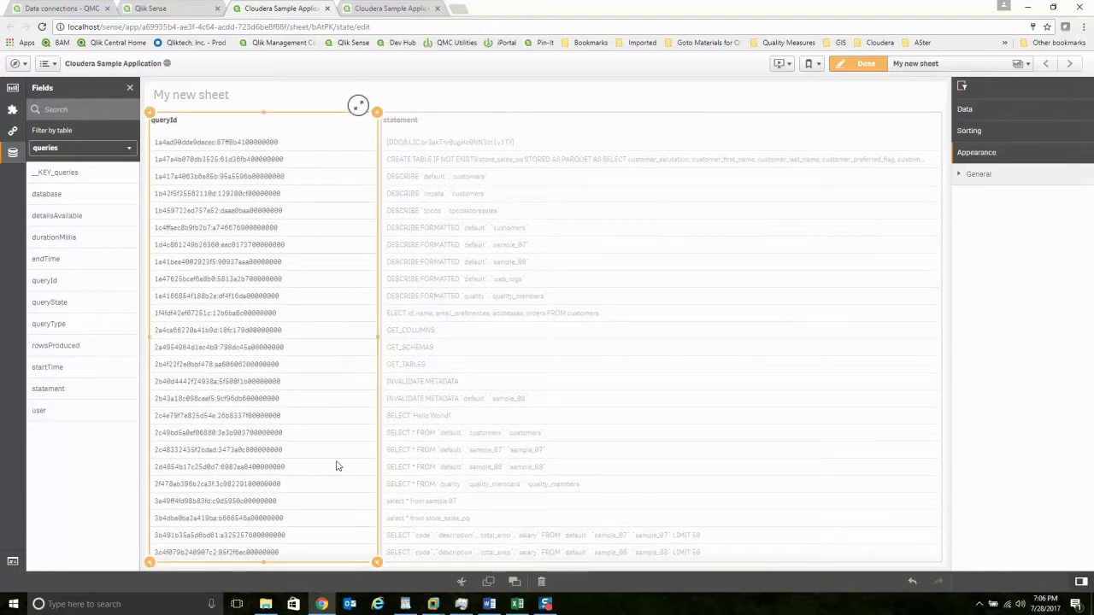
{"action": "left_click_drag", "start_coordinate": [377, 561], "coordinate": [375, 335]}
{"action": "left_click", "coordinate": [578, 421]}
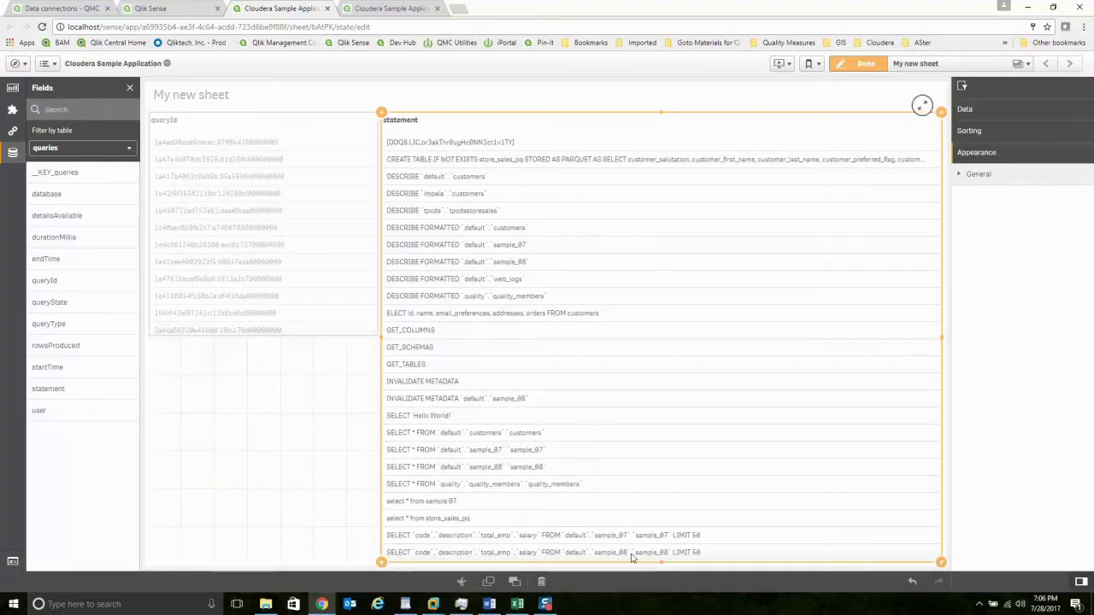
{"action": "left_click_drag", "start_coordinate": [659, 564], "coordinate": [635, 344]}
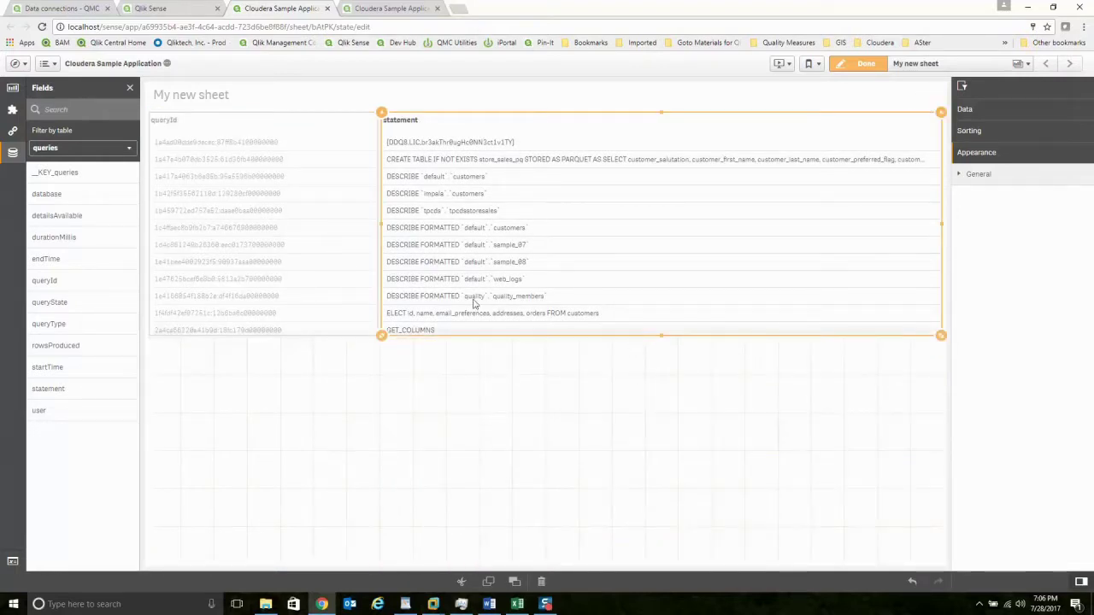
Step: Add a table in the empty lower half of the sheet with queryId as its first dimension
{"action": "left_click", "coordinate": [12, 109]}
{"action": "left_click_drag", "start_coordinate": [55, 351], "coordinate": [457, 428]}
{"action": "left_click", "coordinate": [536, 468]}
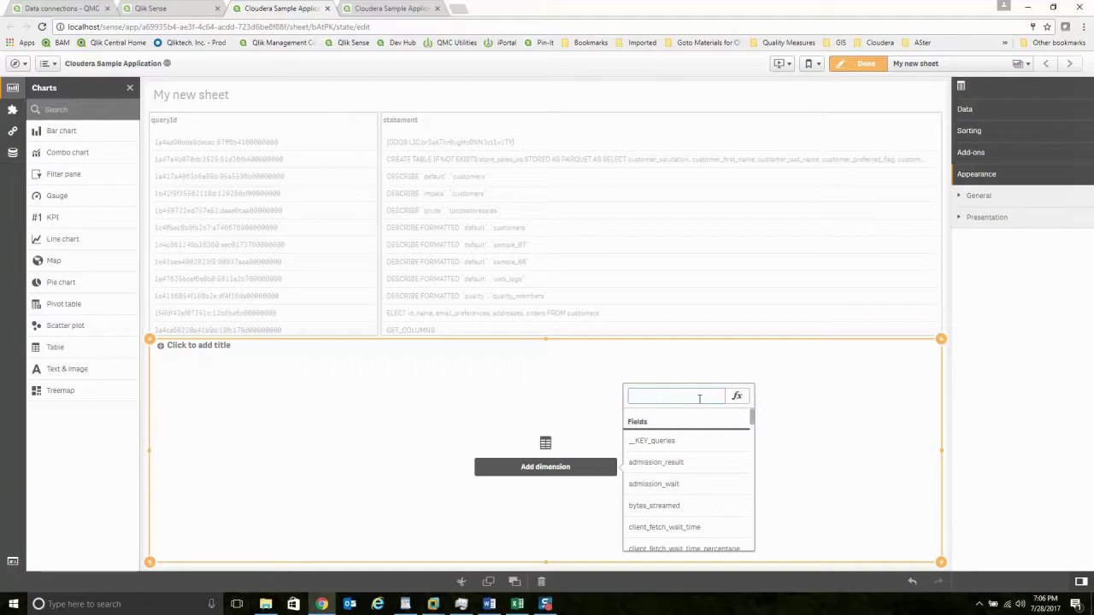
{"action": "type", "text": "quer"}
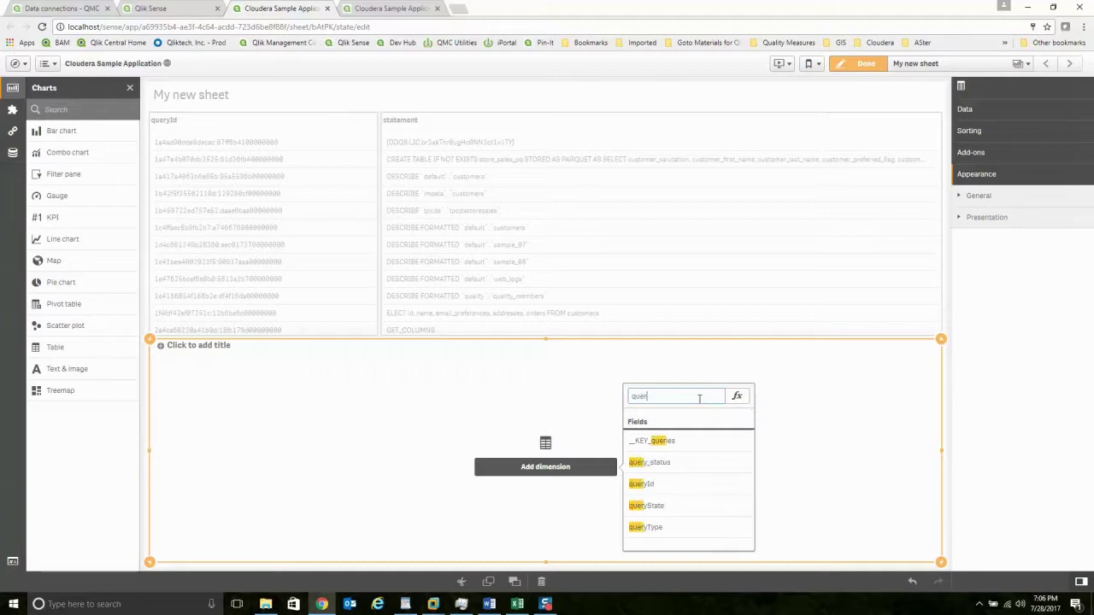
{"action": "left_click", "coordinate": [689, 483]}
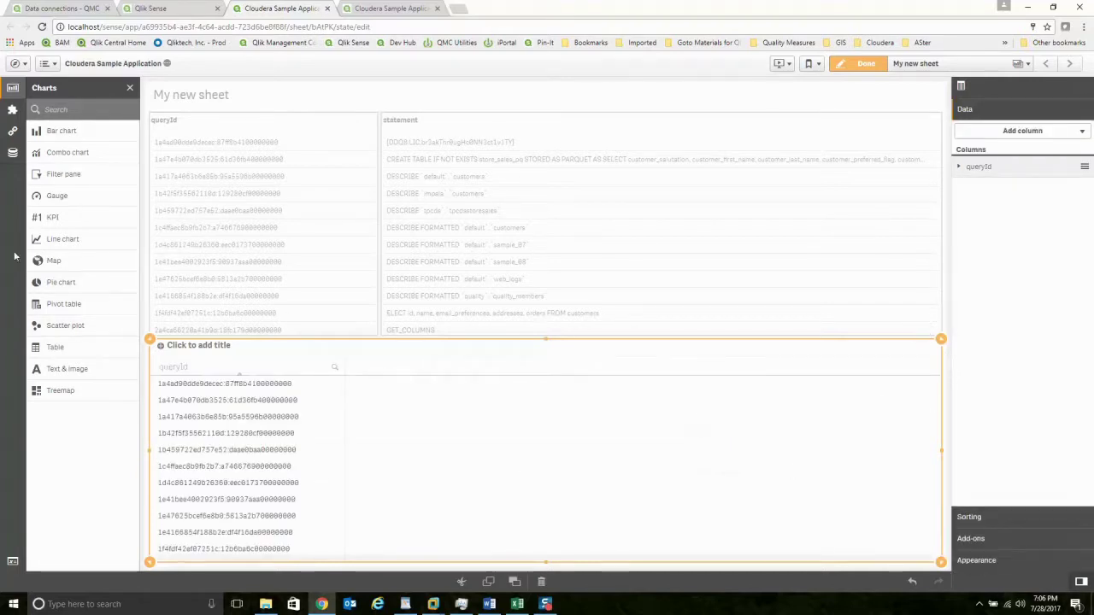
Step: Add the statement and durationMillis fields as columns to the queryId table and finish editing the sheet
{"action": "left_click", "coordinate": [13, 152]}
{"action": "left_click_drag", "start_coordinate": [48, 389], "coordinate": [450, 445]}
{"action": "left_click", "coordinate": [500, 417]}
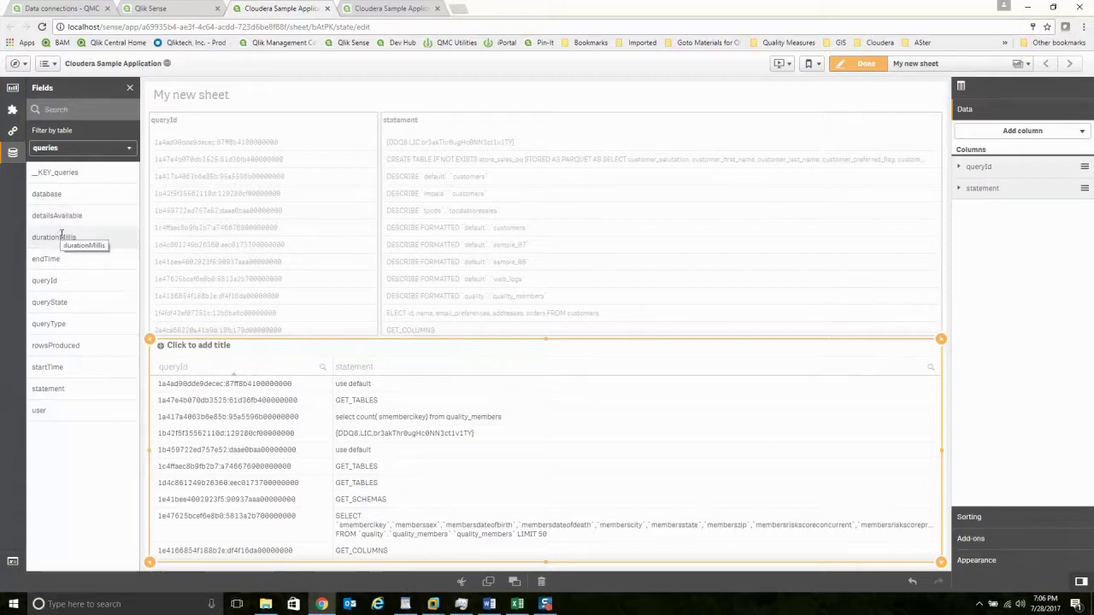
{"action": "left_click_drag", "start_coordinate": [68, 237], "coordinate": [551, 456]}
{"action": "left_click", "coordinate": [552, 418]}
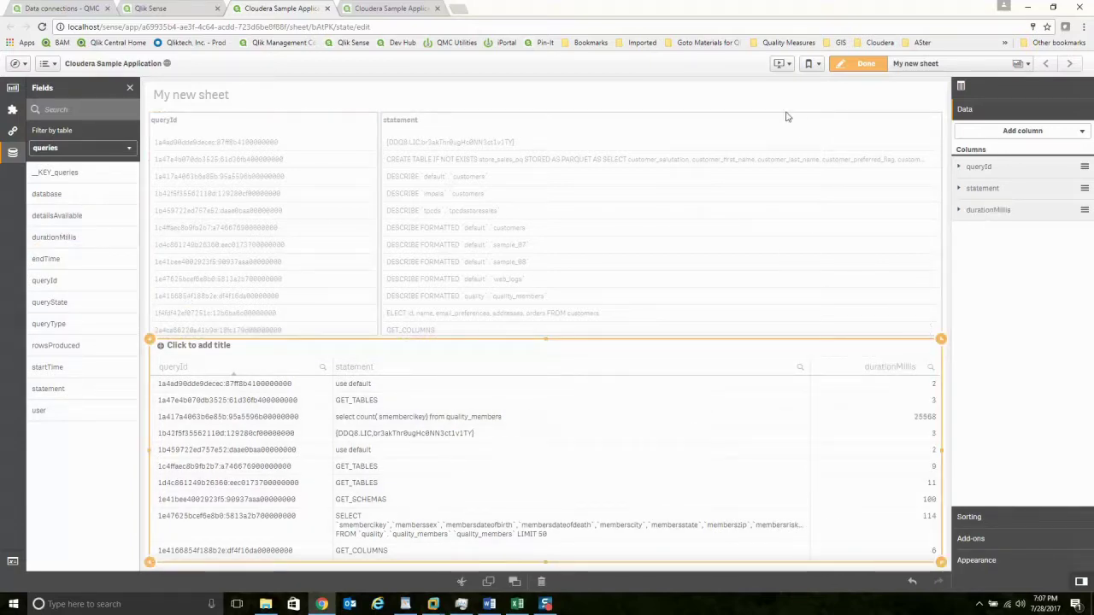
{"action": "left_click", "coordinate": [855, 65]}
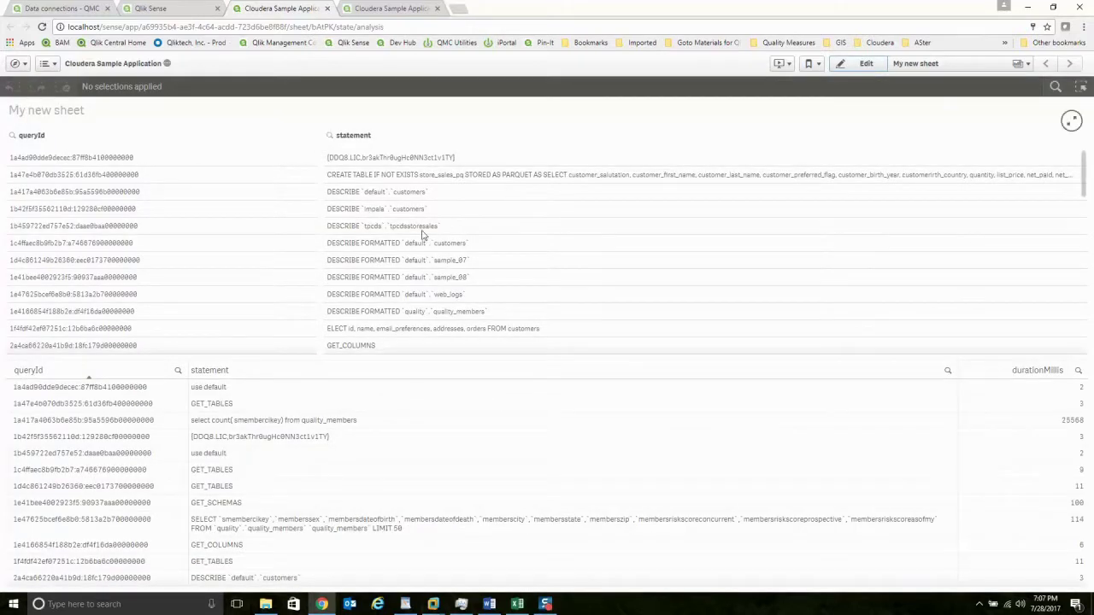
Step: Try filtering by the default customers SELECT statement, clear it, and filter by the SELECT * statement on quality_members instead
{"action": "scroll", "coordinate": [468, 232], "scroll_direction": "down", "scroll_amount": 5}
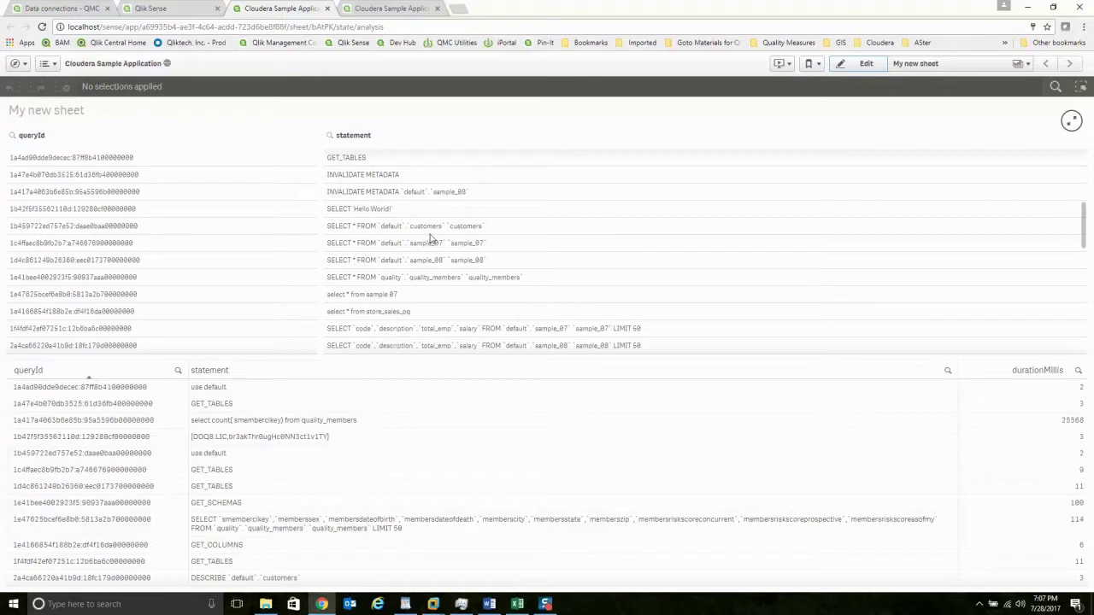
{"action": "left_click", "coordinate": [433, 227]}
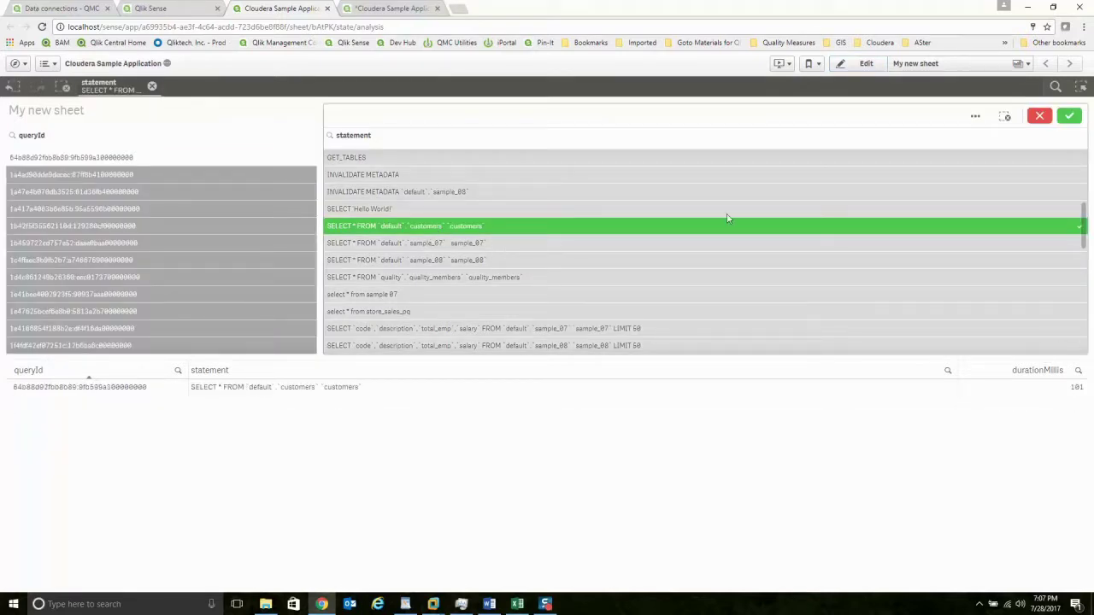
{"action": "left_click", "coordinate": [507, 227]}
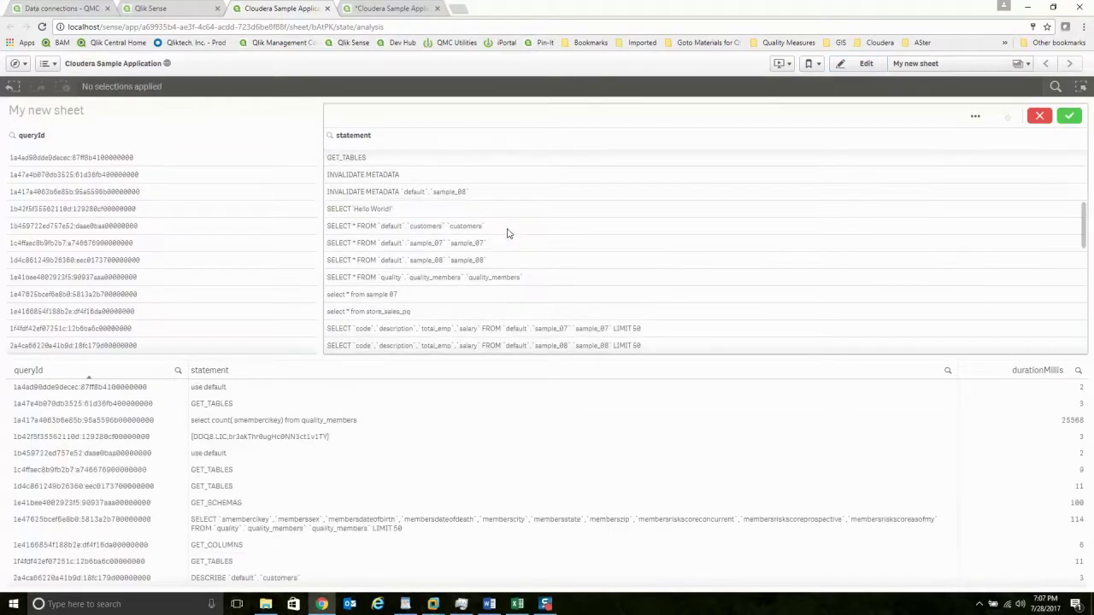
{"action": "left_click", "coordinate": [473, 281]}
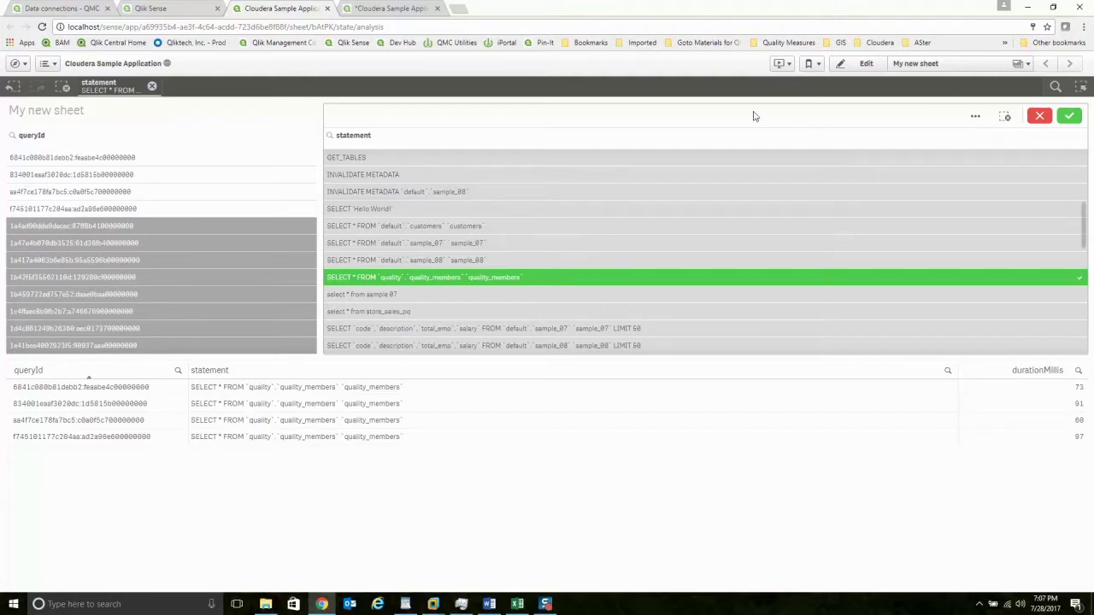
Step: Switch to the data load editor and examine the sample_08 SELECT and the custom QualityData query in the script
{"action": "left_click", "coordinate": [393, 9]}
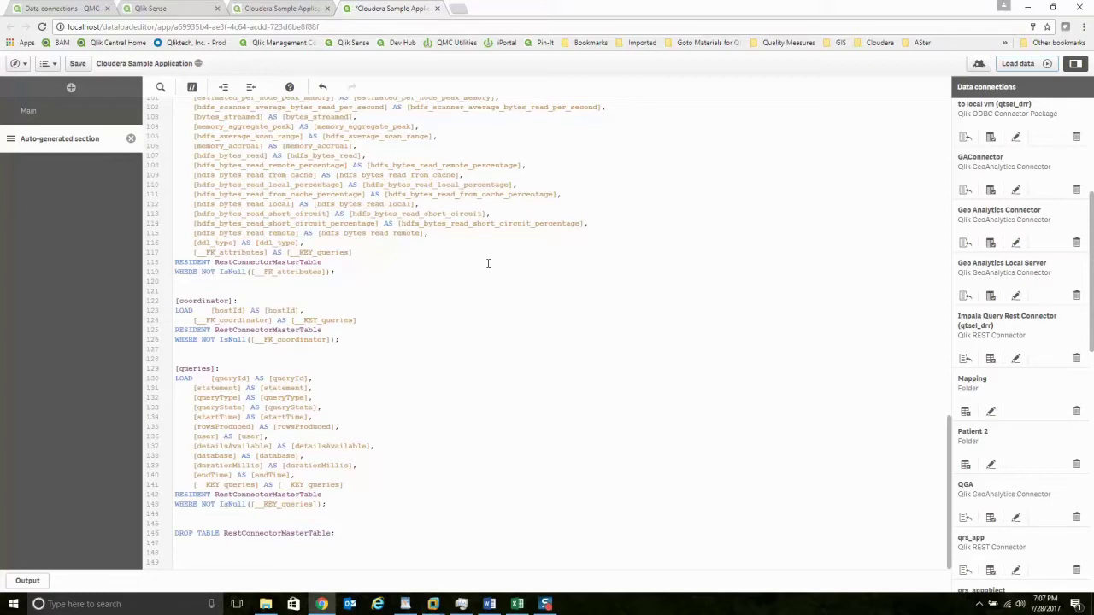
{"action": "scroll", "coordinate": [488, 256], "scroll_direction": "up", "scroll_amount": 10}
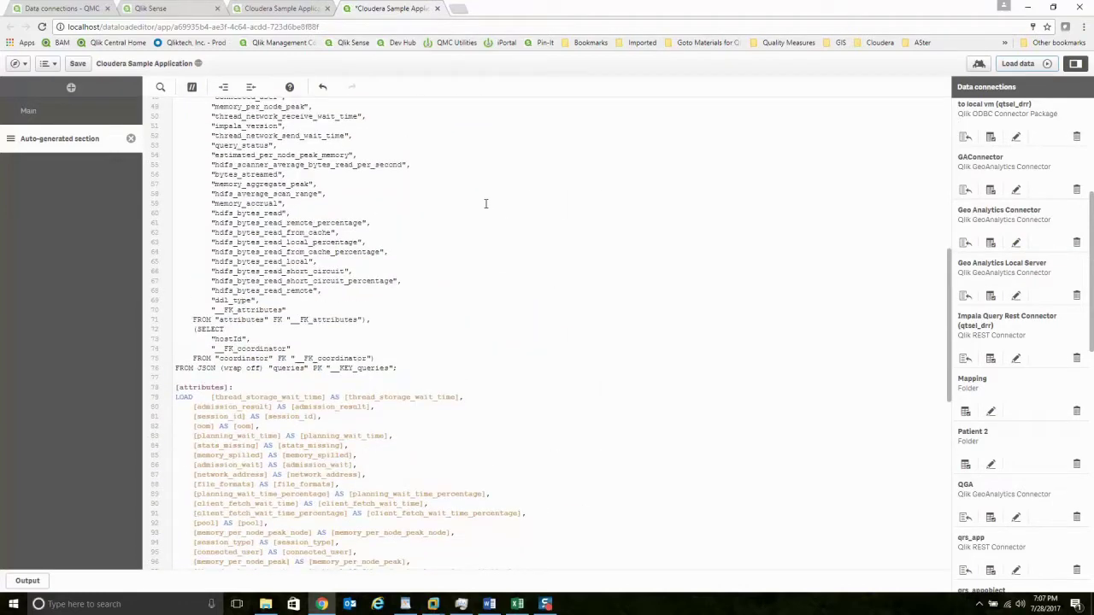
{"action": "scroll", "coordinate": [485, 202], "scroll_direction": "up", "scroll_amount": 3}
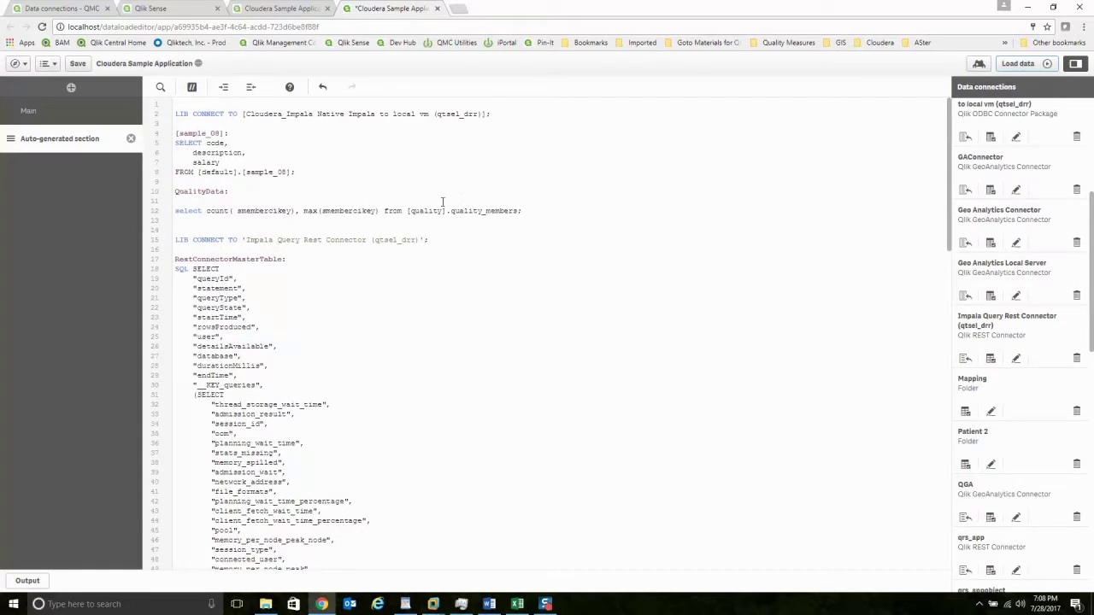
{"action": "left_click_drag", "start_coordinate": [295, 172], "coordinate": [175, 144]}
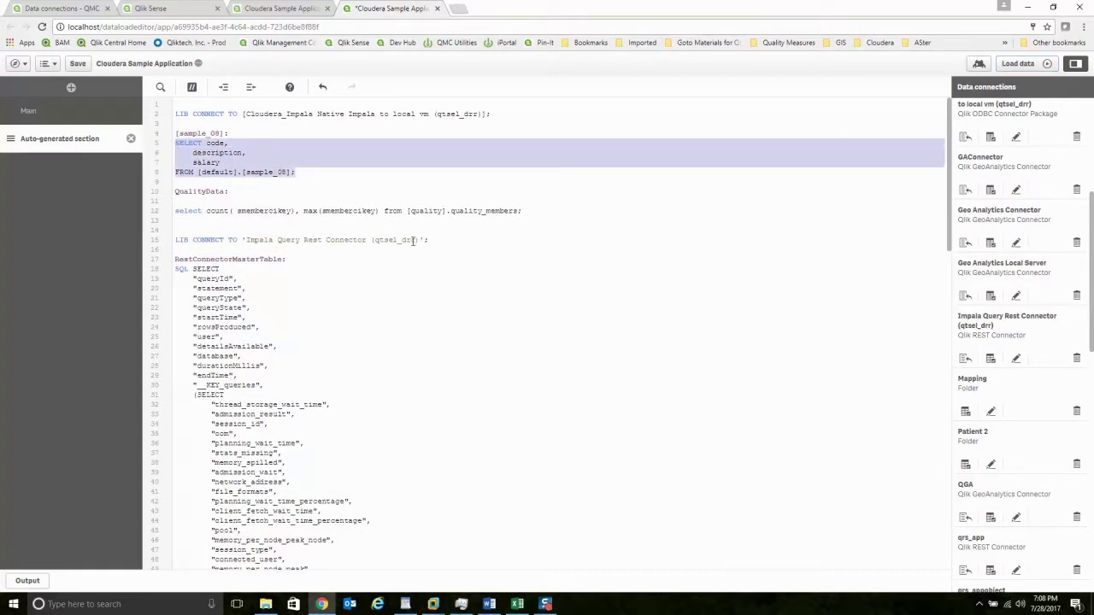
{"action": "left_click_drag", "start_coordinate": [544, 212], "coordinate": [173, 219]}
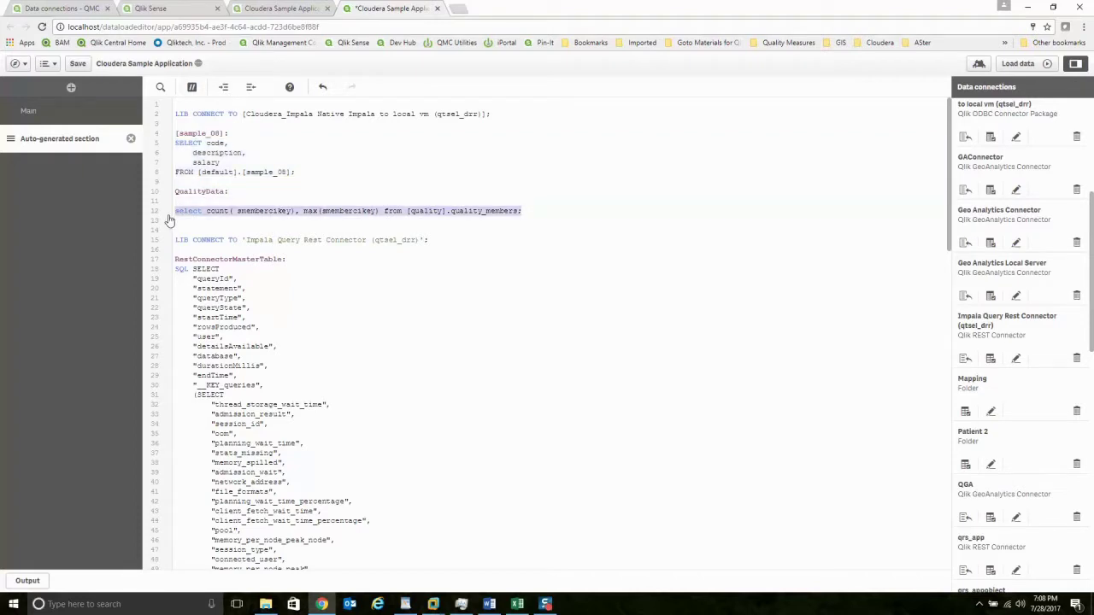